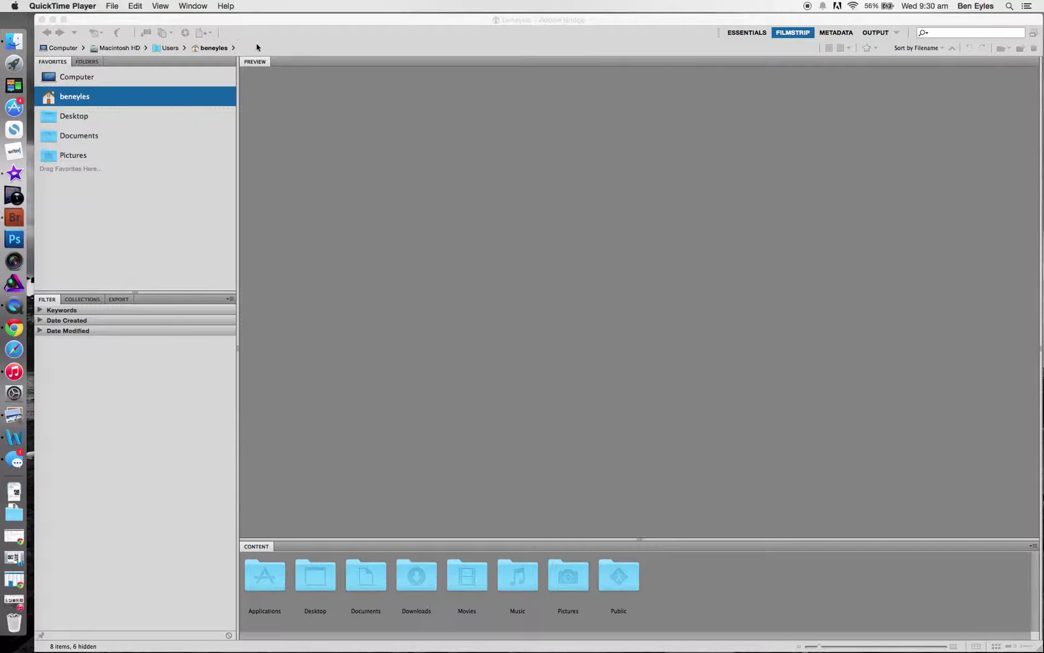
Step: Get photos from the NO NAME card in Bridge, decline auto-launch, and show the advanced view
{"action": "left_click", "coordinate": [116, 6]}
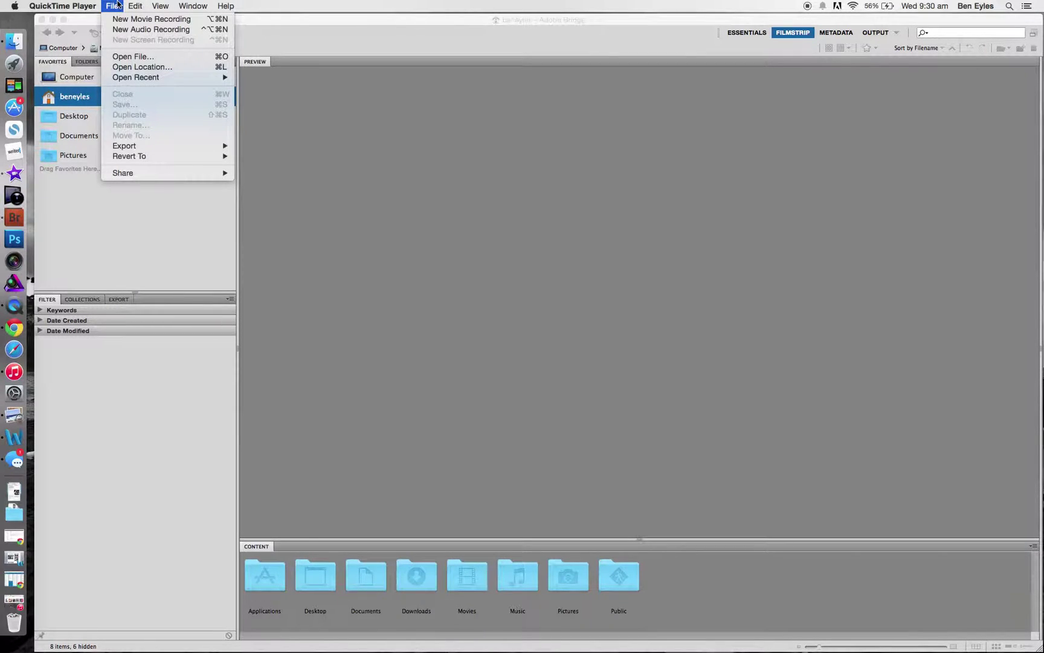
{"action": "left_click", "coordinate": [157, 218]}
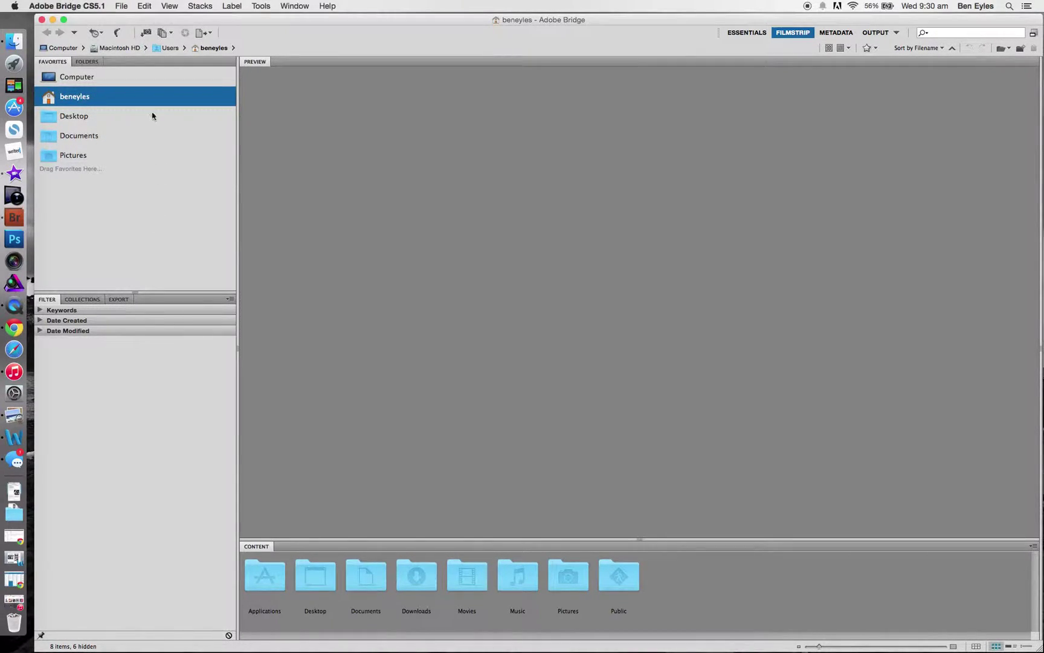
{"action": "left_click", "coordinate": [120, 6]}
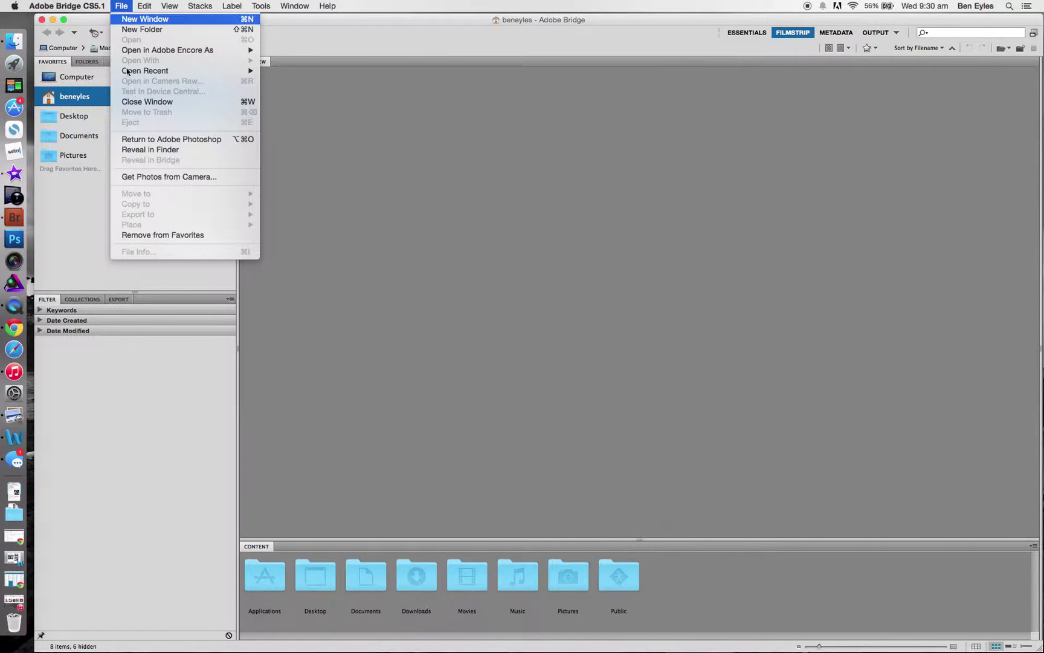
{"action": "left_click", "coordinate": [176, 176]}
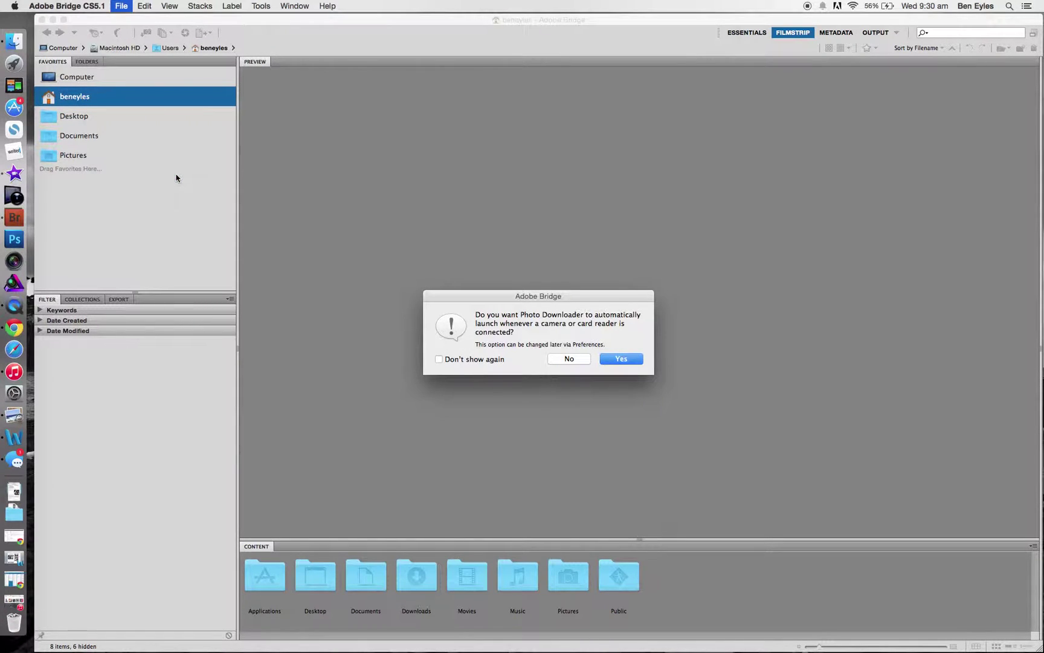
{"action": "left_click", "coordinate": [587, 358]}
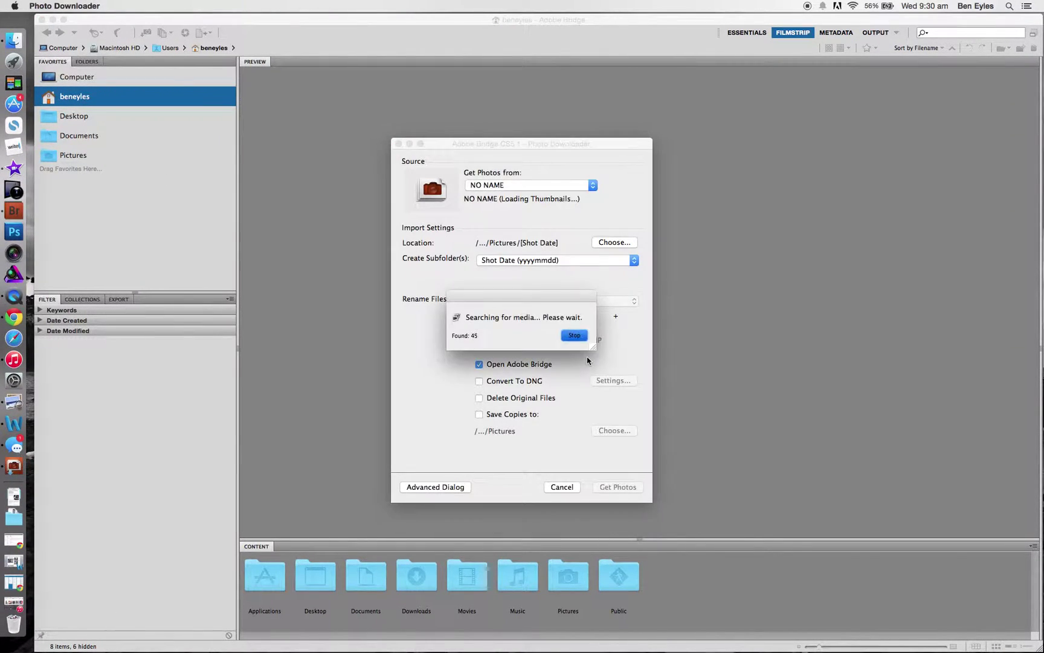
{"action": "left_click_drag", "start_coordinate": [543, 147], "coordinate": [572, 113]}
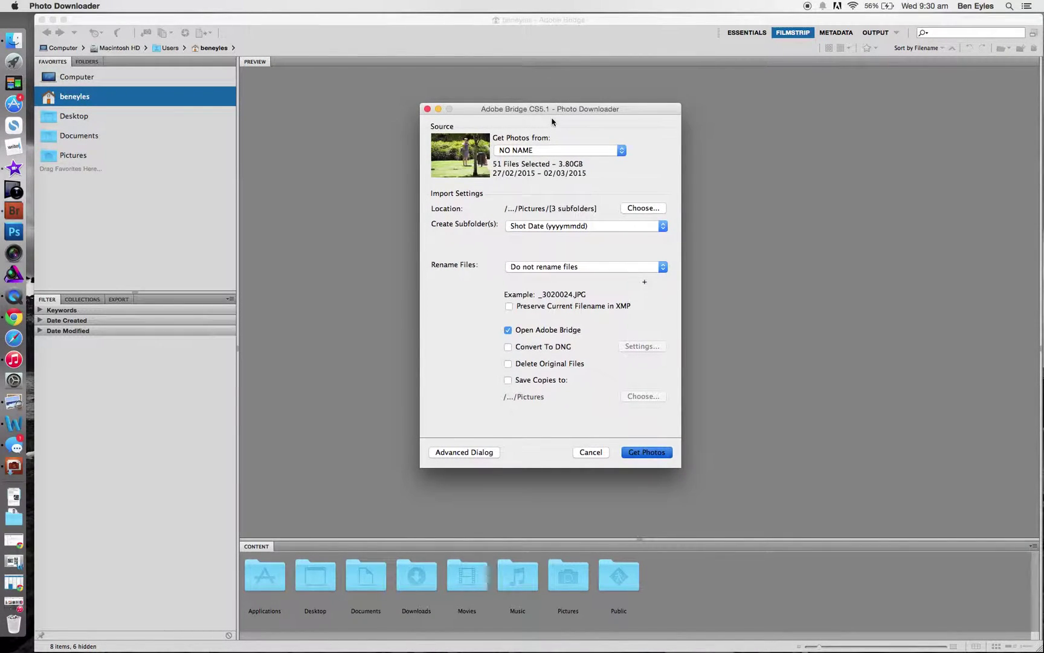
{"action": "left_click", "coordinate": [487, 455]}
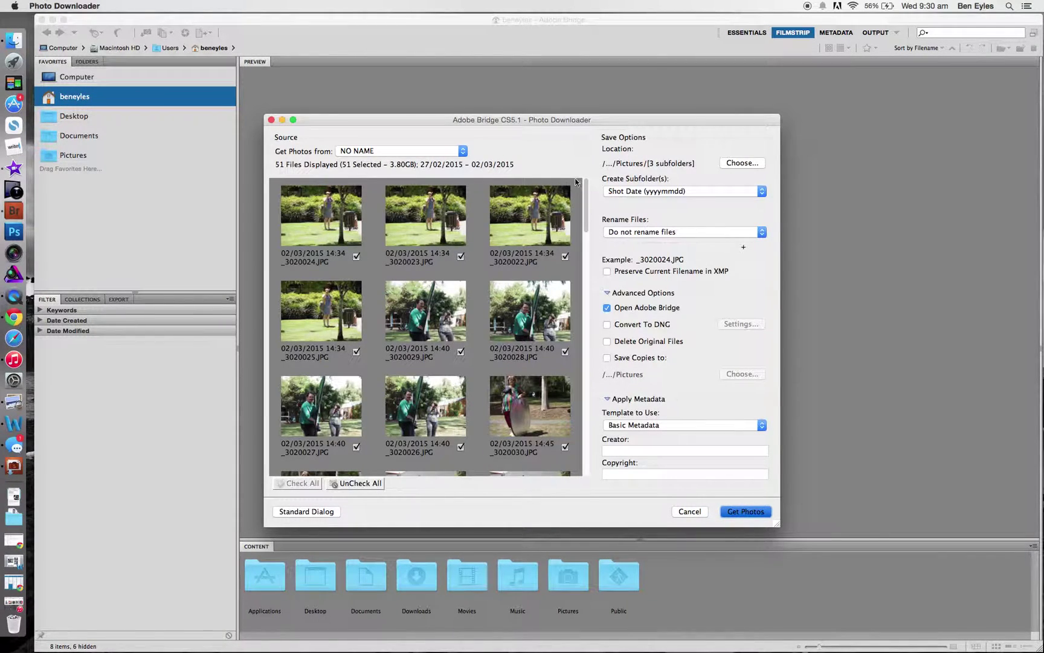
Step: Enlarge the Photo Downloader window to show more thumbnails
{"action": "left_click_drag", "start_coordinate": [502, 122], "coordinate": [489, 100]}
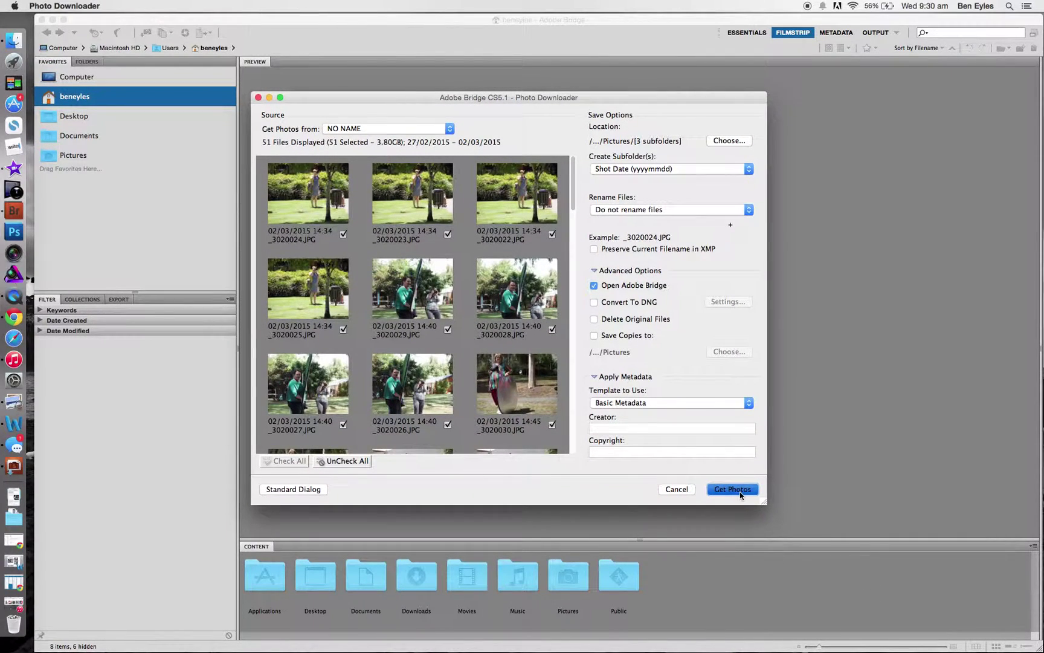
{"action": "left_click_drag", "start_coordinate": [759, 497], "coordinate": [946, 596]}
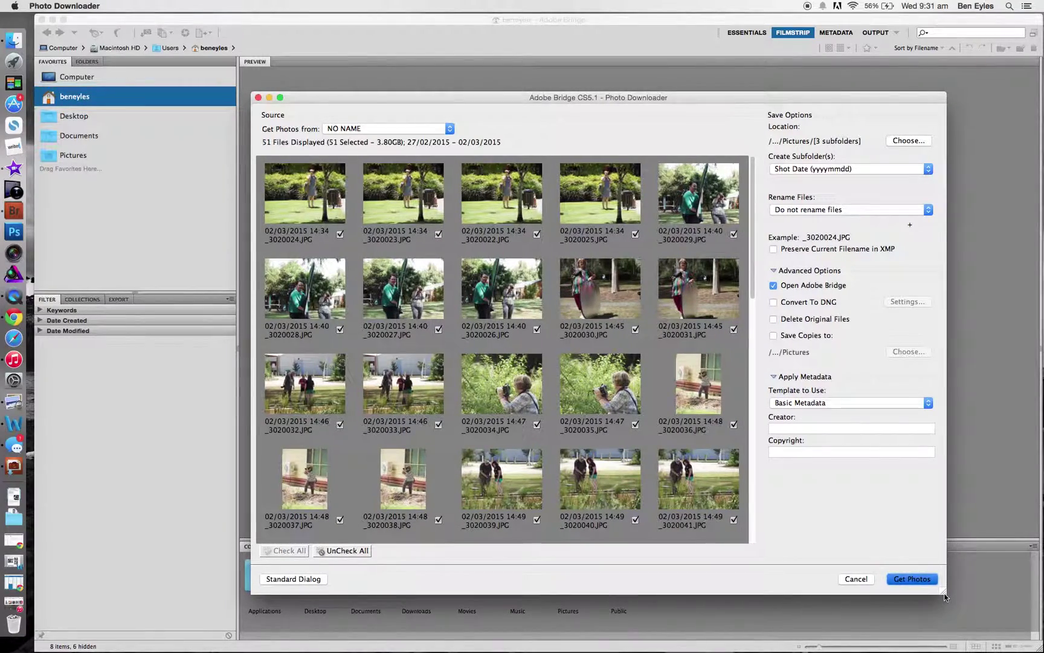
{"action": "scroll", "coordinate": [526, 245], "scroll_direction": "down", "scroll_amount": 10}
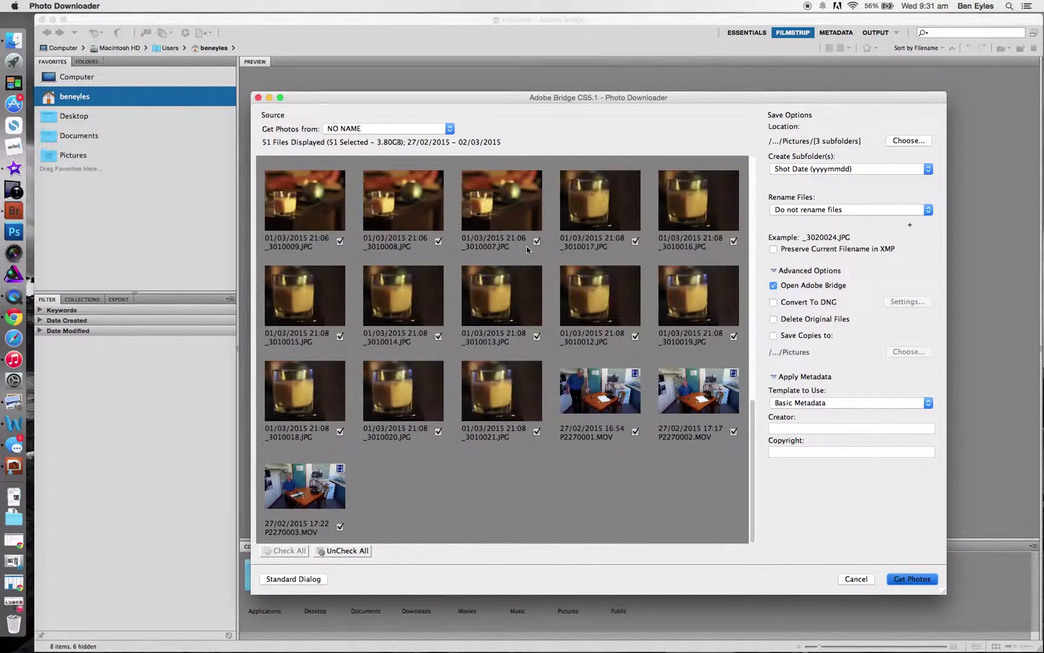
{"action": "scroll", "coordinate": [526, 245], "scroll_direction": "up", "scroll_amount": 15}
{"action": "scroll", "coordinate": [526, 245], "scroll_direction": "down", "scroll_amount": 10}
{"action": "scroll", "coordinate": [527, 246], "scroll_direction": "up", "scroll_amount": 10}
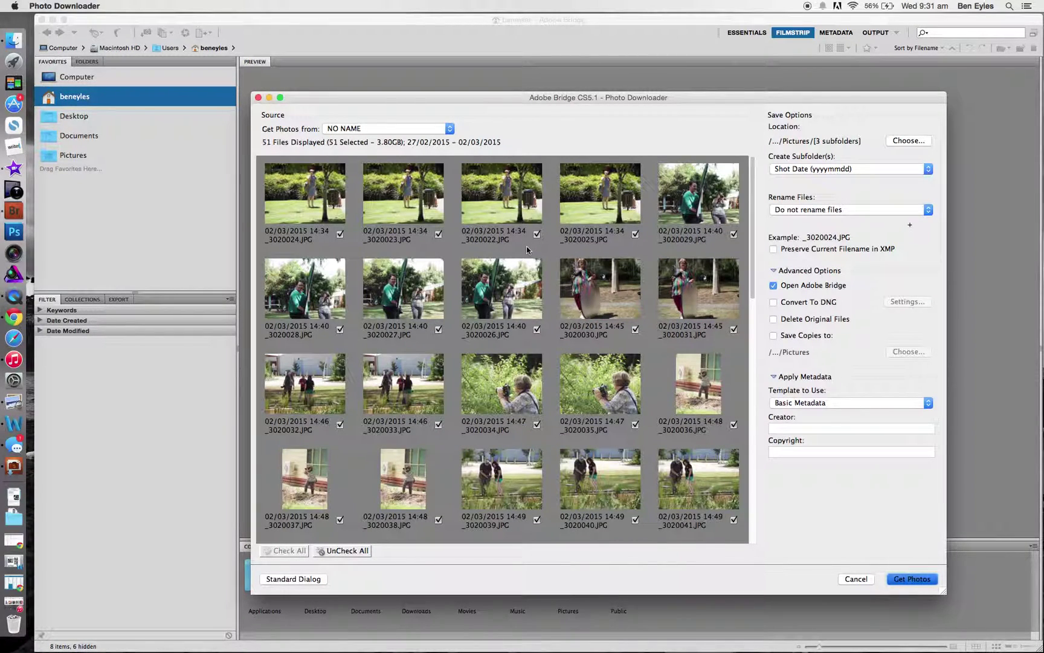
Step: Uncheck all files, then tick photos 3020026, 3020027, 3020030 and 3020032 through 3020041
{"action": "left_click", "coordinate": [365, 552]}
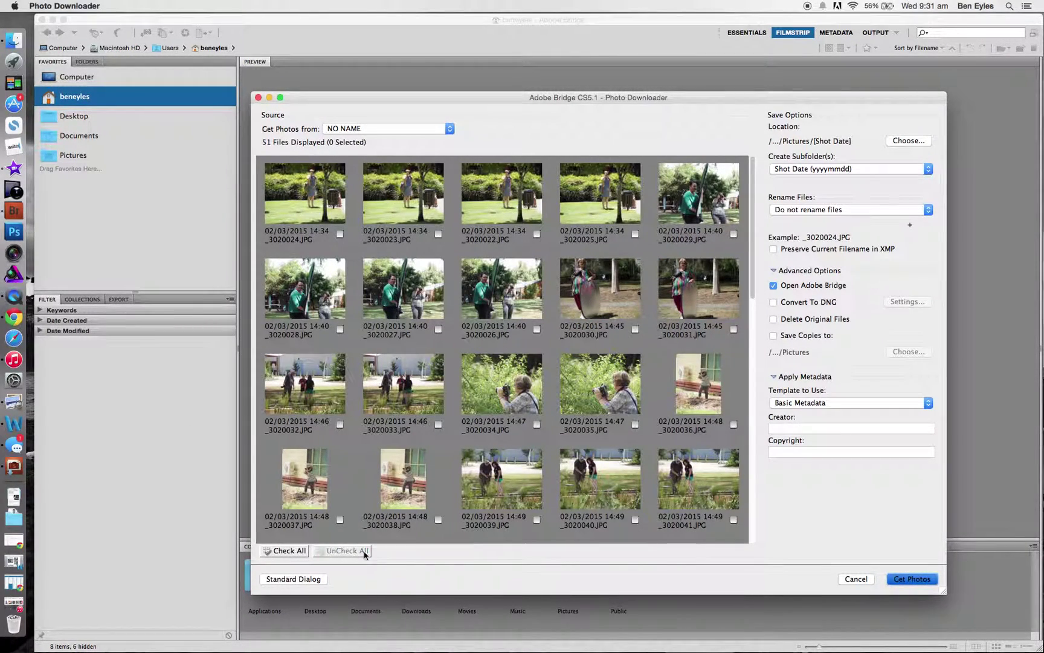
{"action": "left_click", "coordinate": [438, 329]}
{"action": "left_click", "coordinate": [518, 319]}
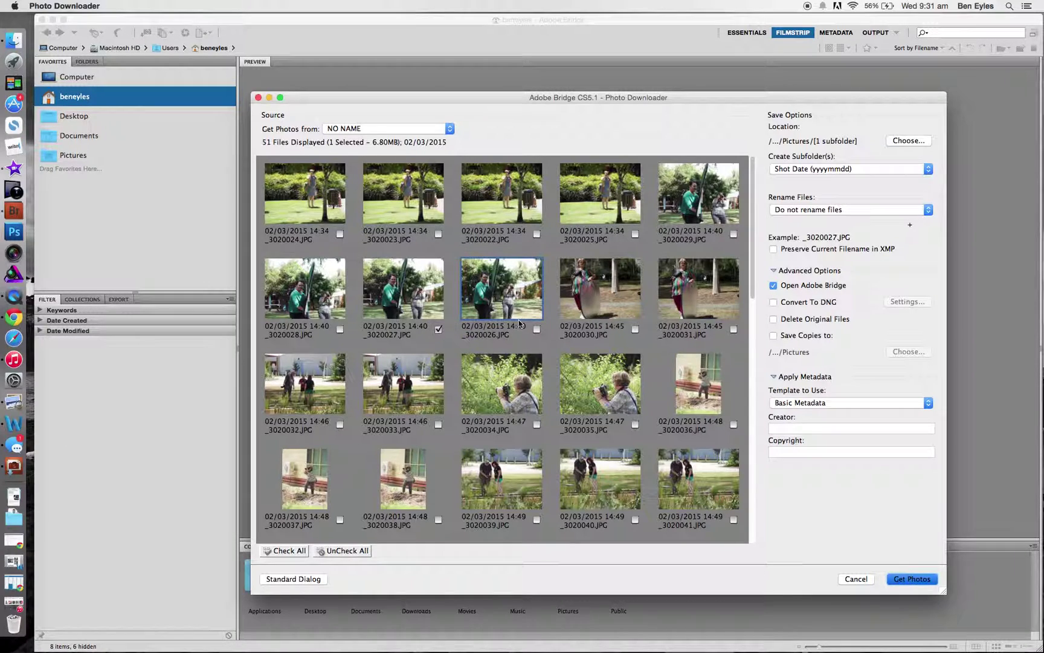
{"action": "left_click", "coordinate": [536, 329]}
{"action": "left_click", "coordinate": [634, 329]}
{"action": "left_click", "coordinate": [321, 390]}
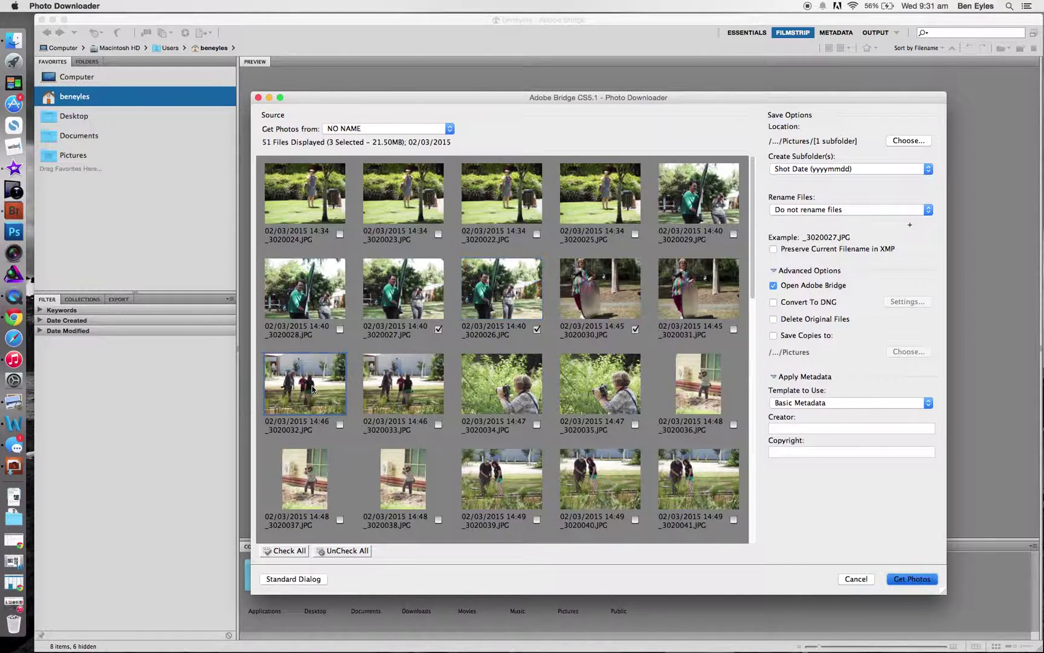
{"action": "left_click", "coordinate": [694, 471], "text": "shift"}
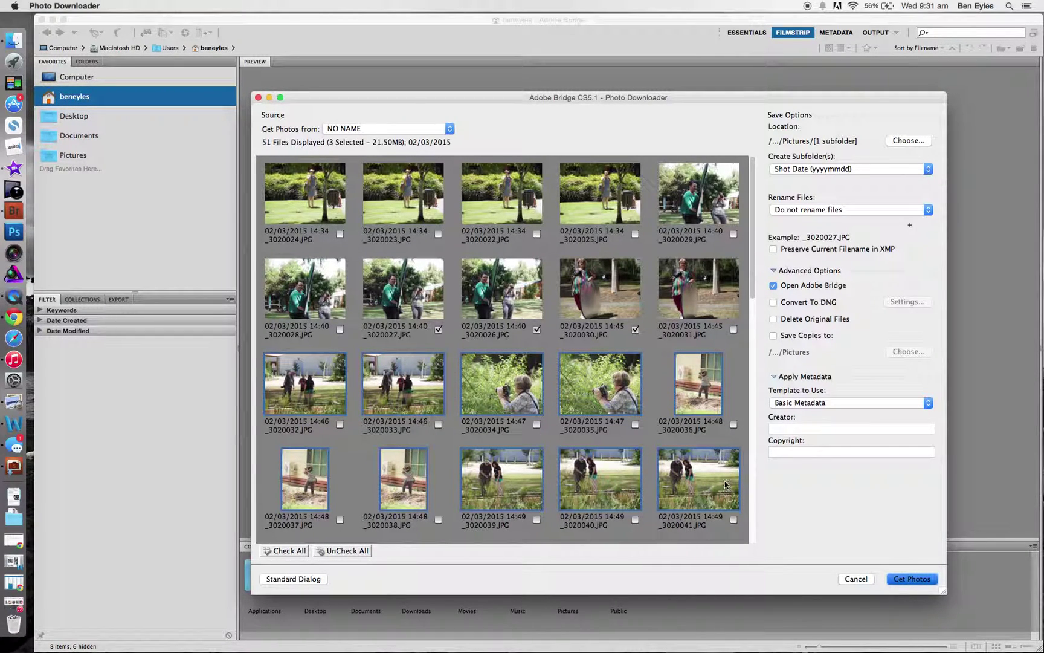
{"action": "left_click", "coordinate": [733, 519]}
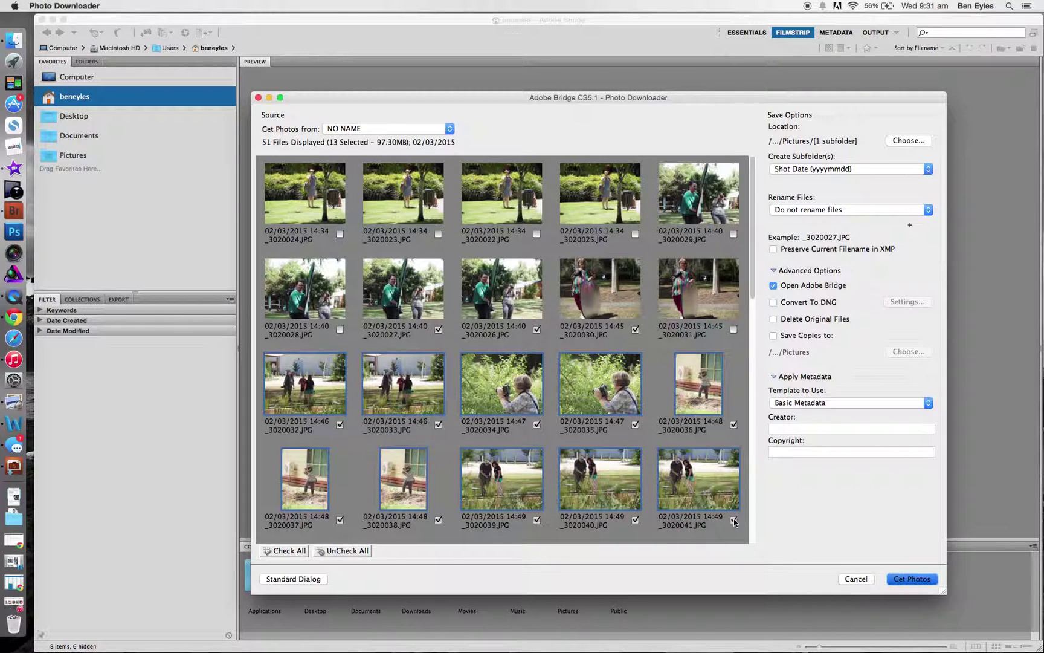
Step: Tick all 48 JPG photos for import, leaving the three MOV clips unchecked
{"action": "left_click", "coordinate": [304, 551]}
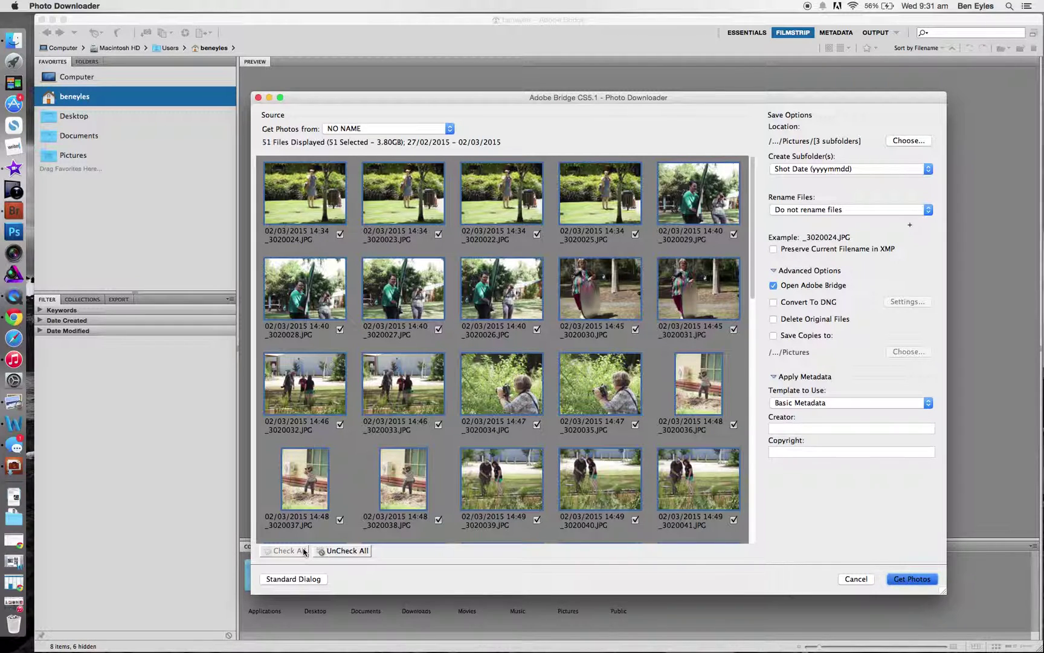
{"action": "scroll", "coordinate": [535, 374], "scroll_direction": "down", "scroll_amount": 10}
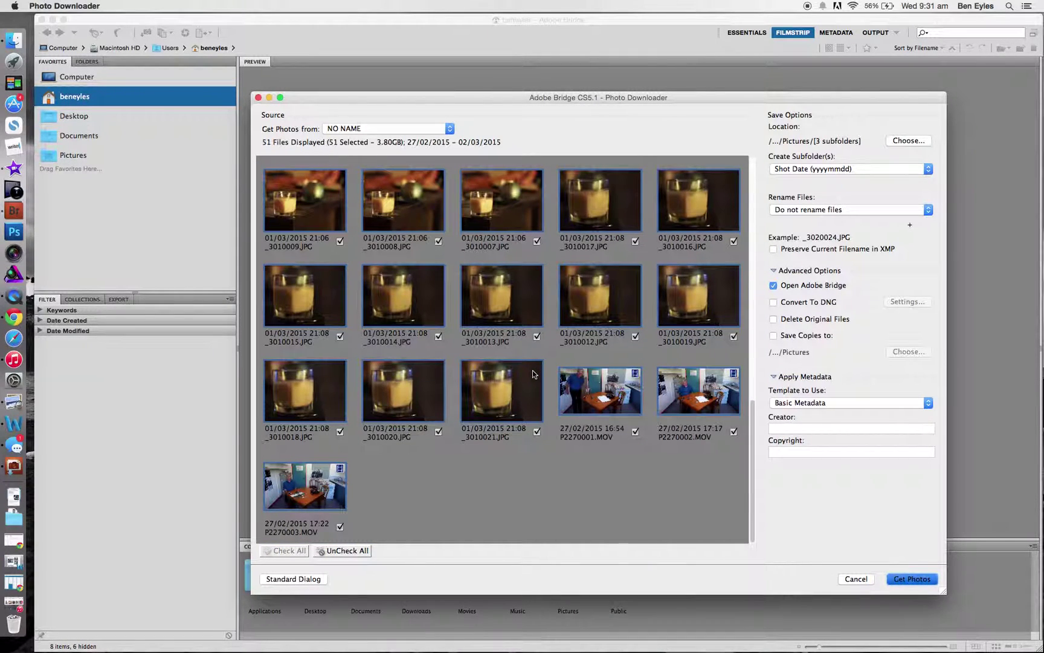
{"action": "left_click", "coordinate": [635, 432]}
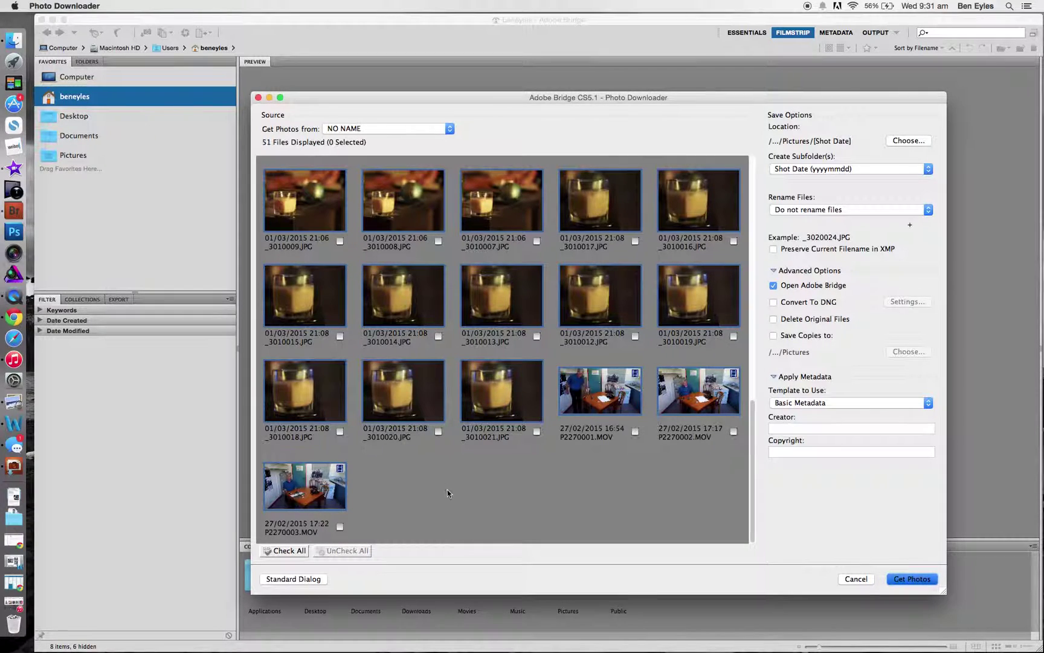
{"action": "left_click", "coordinate": [341, 527]}
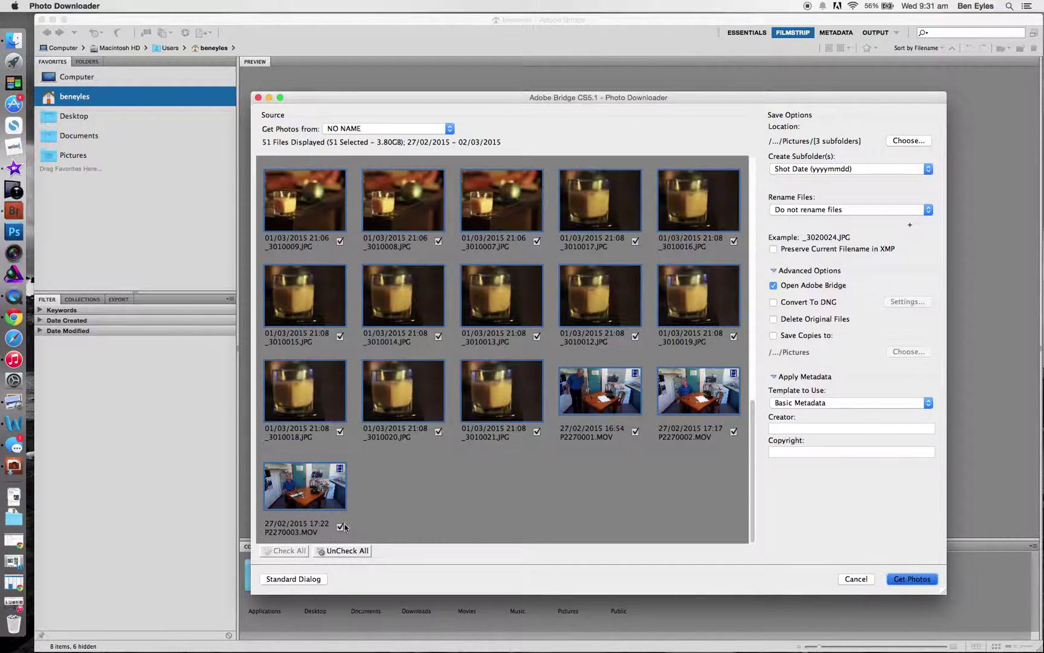
{"action": "left_click", "coordinate": [342, 526]}
{"action": "left_click", "coordinate": [293, 551]}
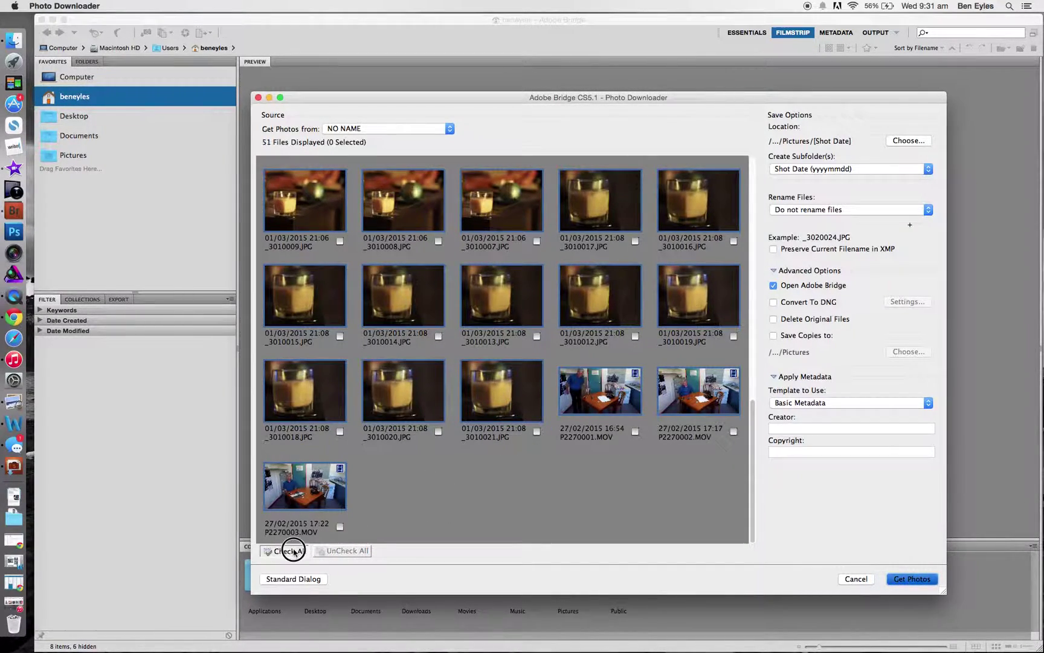
{"action": "left_click", "coordinate": [341, 526]}
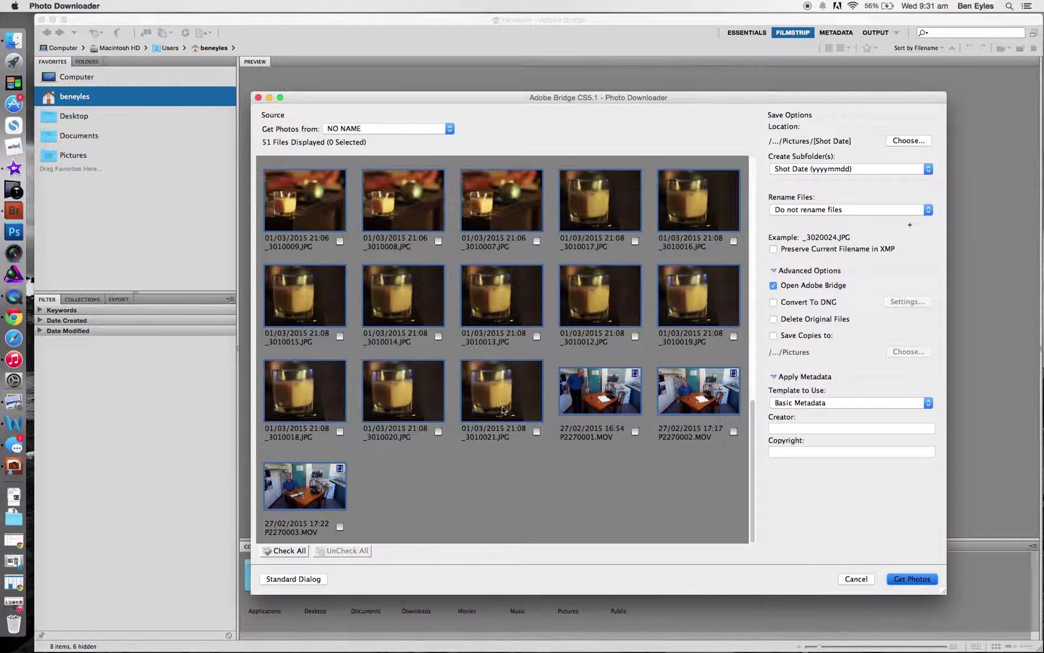
{"action": "scroll", "coordinate": [502, 403], "scroll_direction": "up", "scroll_amount": 15}
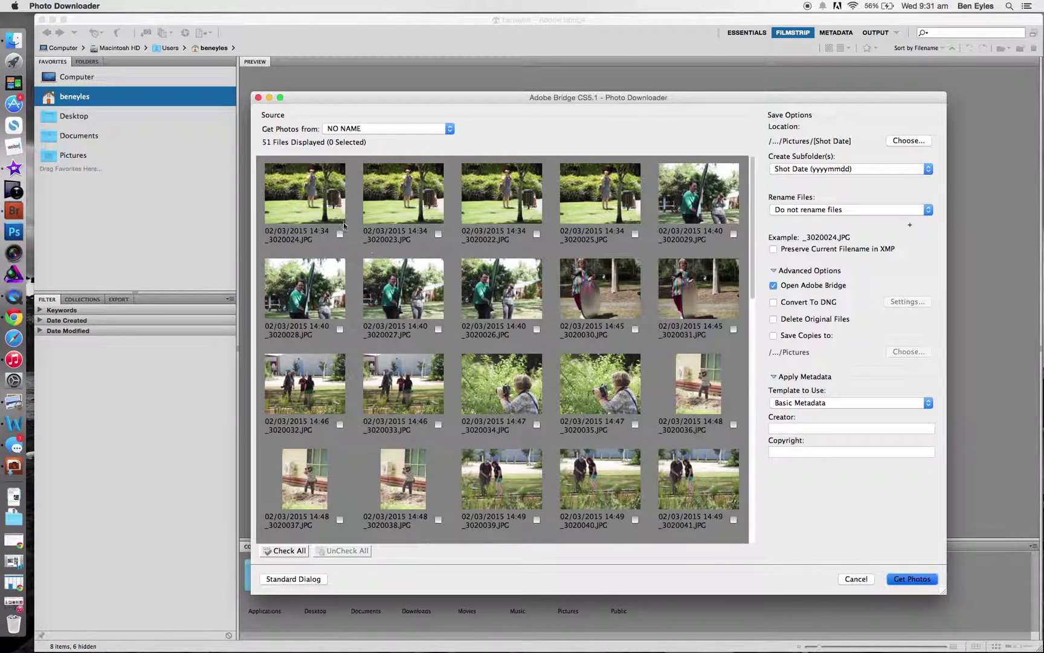
{"action": "left_click", "coordinate": [325, 206], "text": "shift"}
{"action": "left_click", "coordinate": [340, 235]}
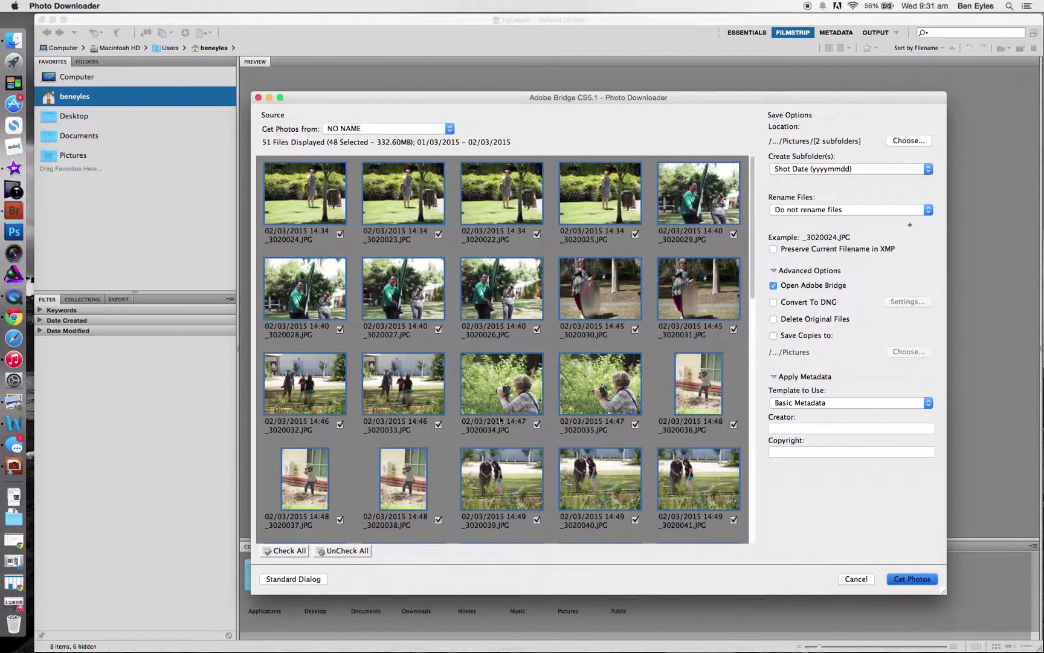
{"action": "scroll", "coordinate": [501, 421], "scroll_direction": "down", "scroll_amount": 15}
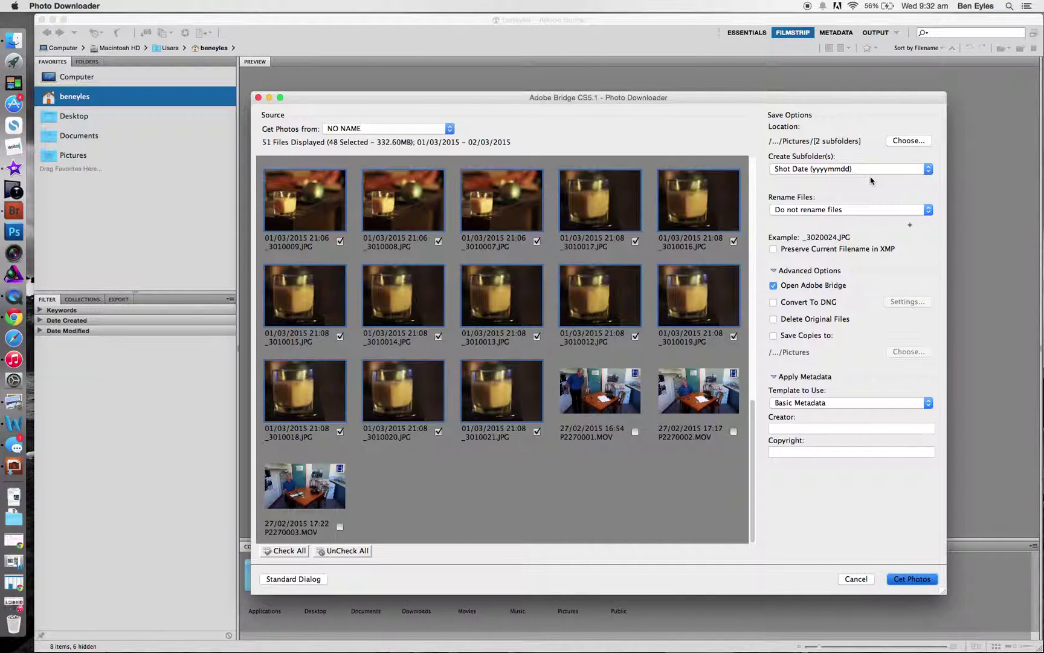
Step: Make a new Desktop folder 'Pictures from TAFE' and choose it as the save location
{"action": "left_click", "coordinate": [911, 142]}
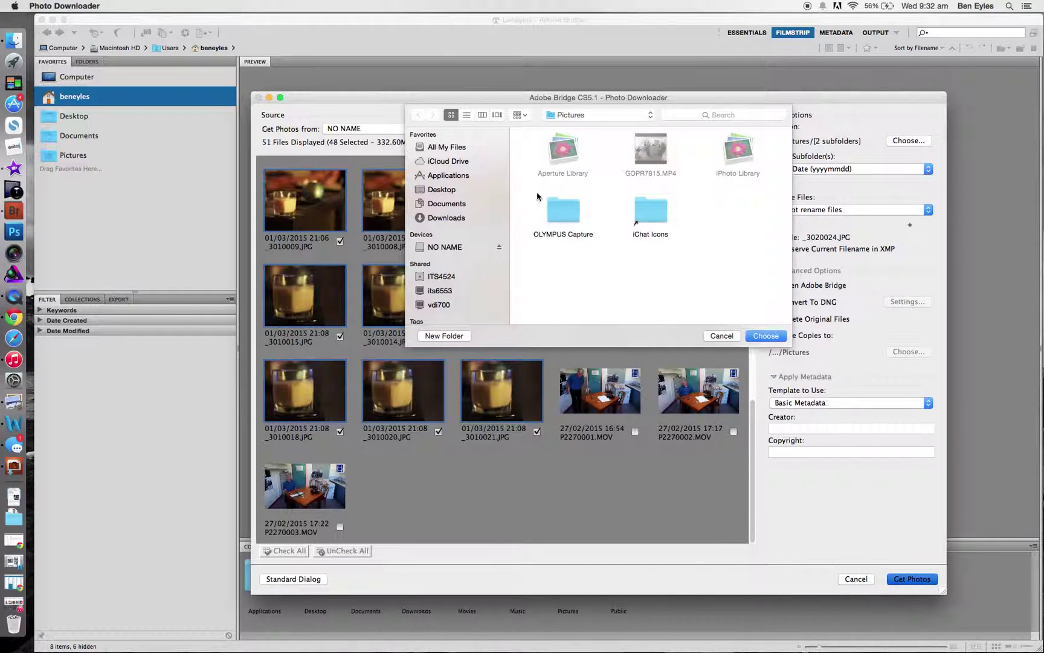
{"action": "left_click", "coordinate": [467, 191]}
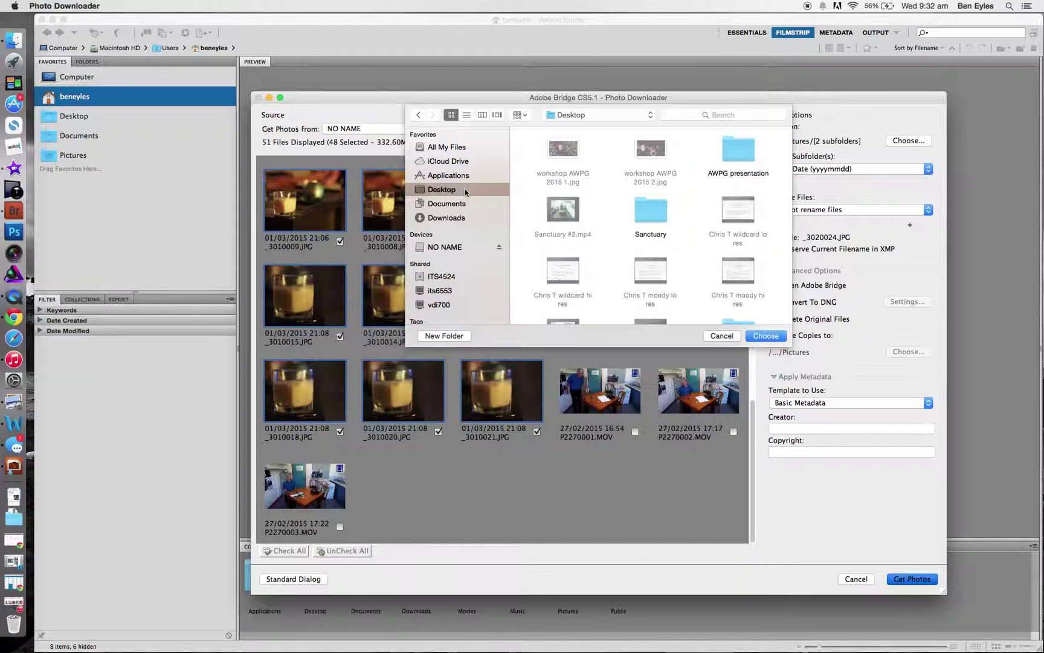
{"action": "left_click", "coordinate": [452, 336]}
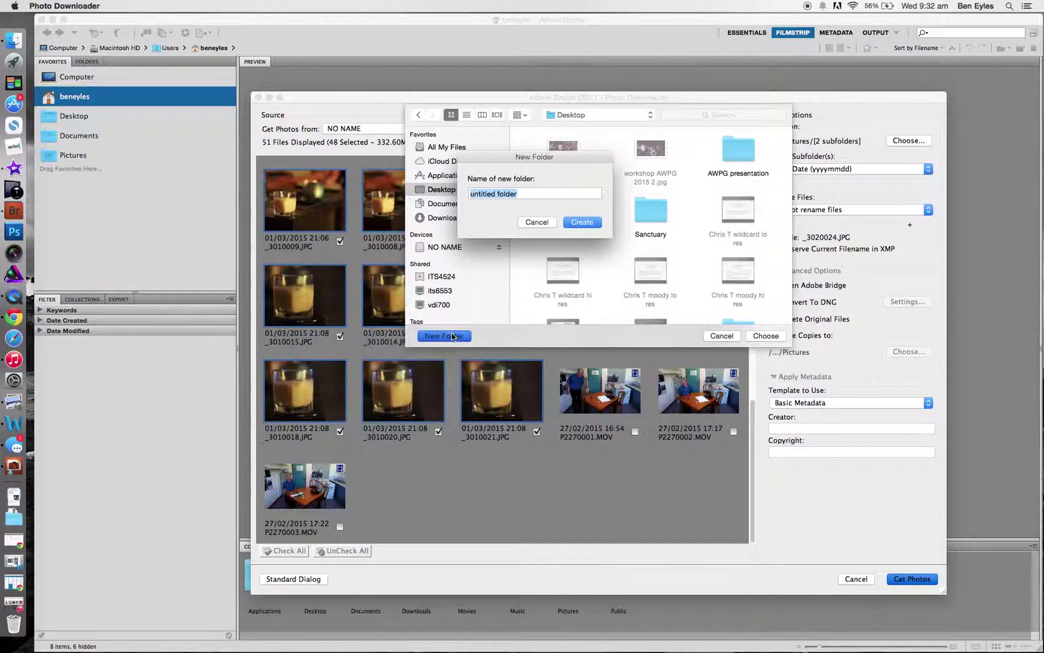
{"action": "type", "text": "Pictures from TAFE"}
{"action": "left_click", "coordinate": [590, 223]}
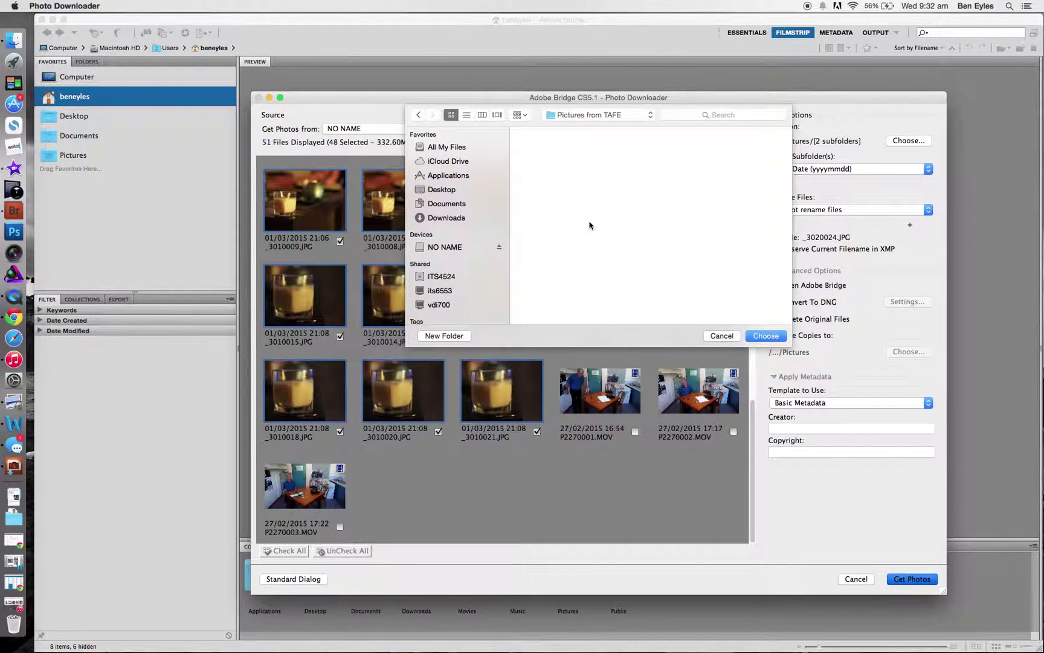
{"action": "left_click", "coordinate": [773, 336]}
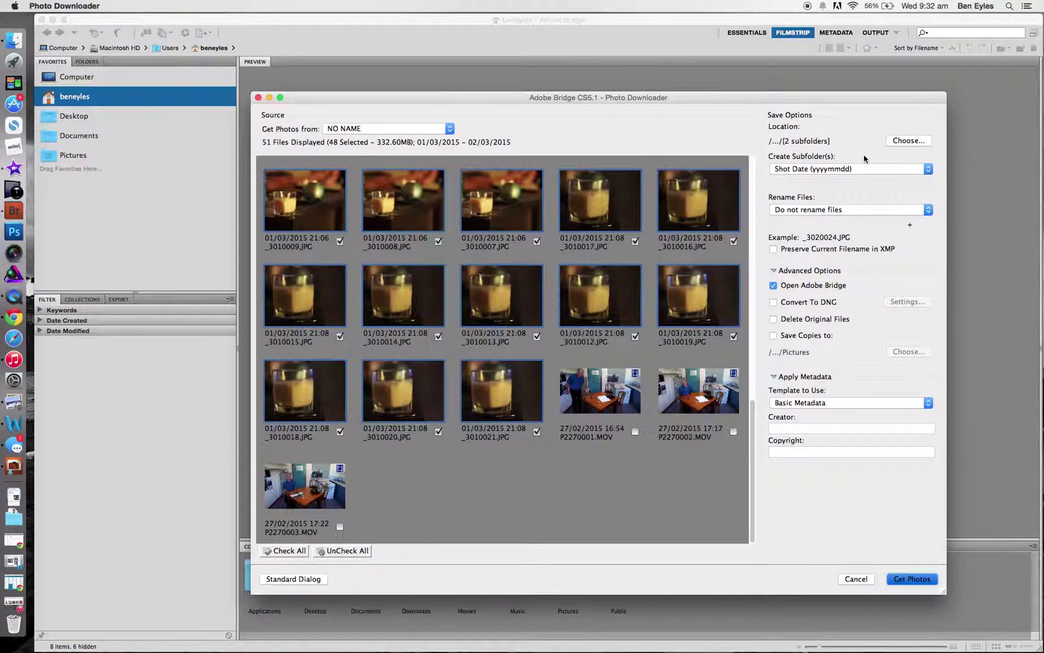
Step: Create subfolders by Shot Date (yyyymmdd) and set Rename Files to Do not rename files
{"action": "left_click", "coordinate": [826, 169]}
{"action": "left_click", "coordinate": [826, 168]}
{"action": "left_click", "coordinate": [823, 170]}
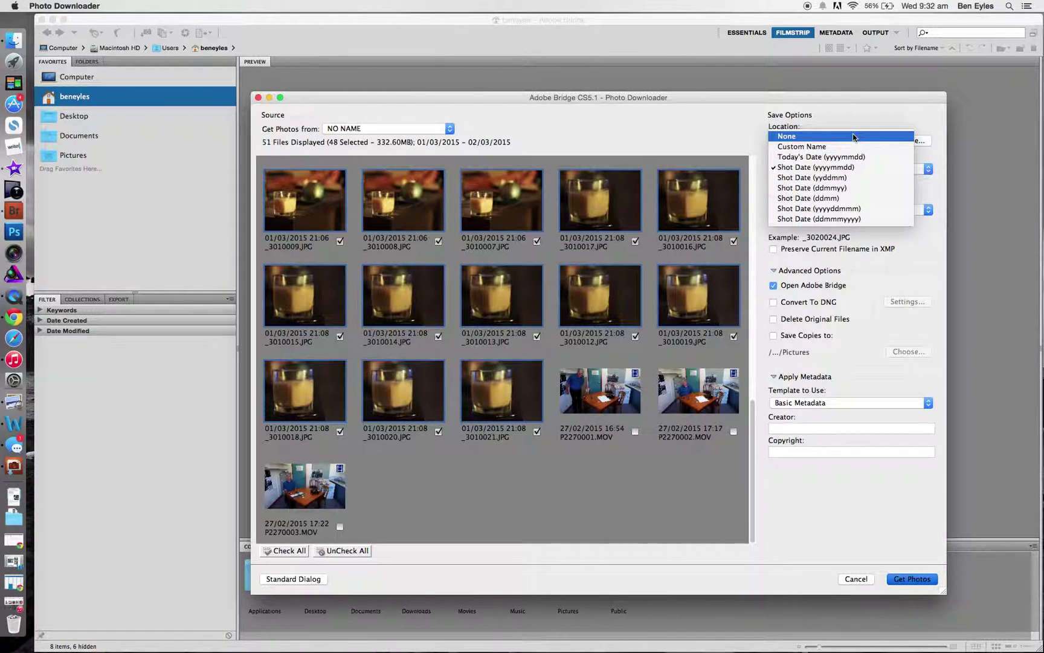
{"action": "left_click", "coordinate": [854, 173]}
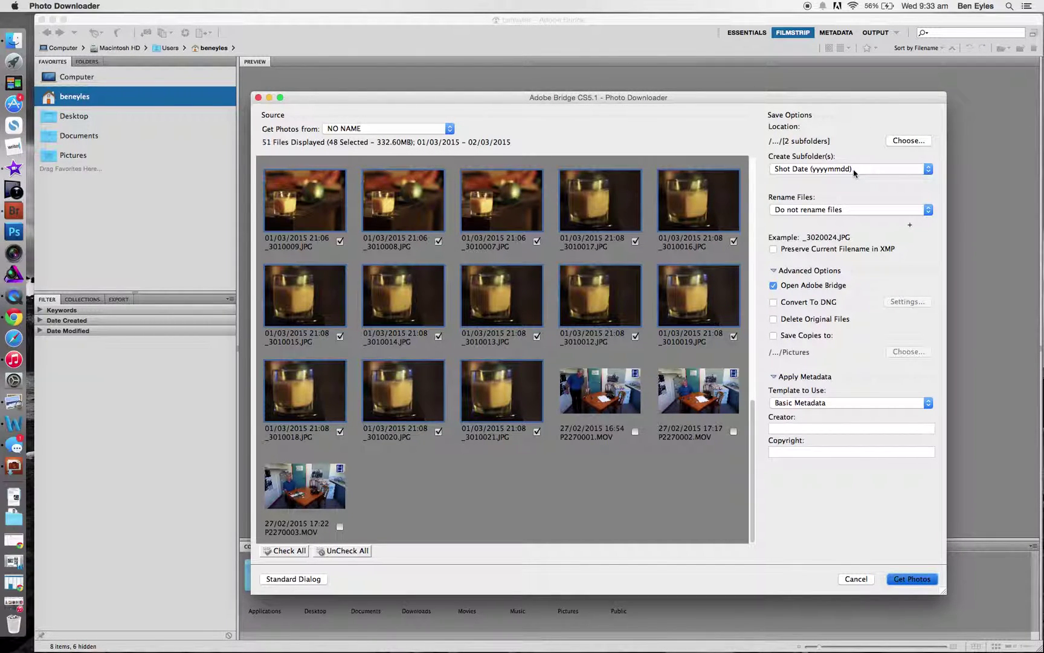
{"action": "left_click", "coordinate": [848, 211]}
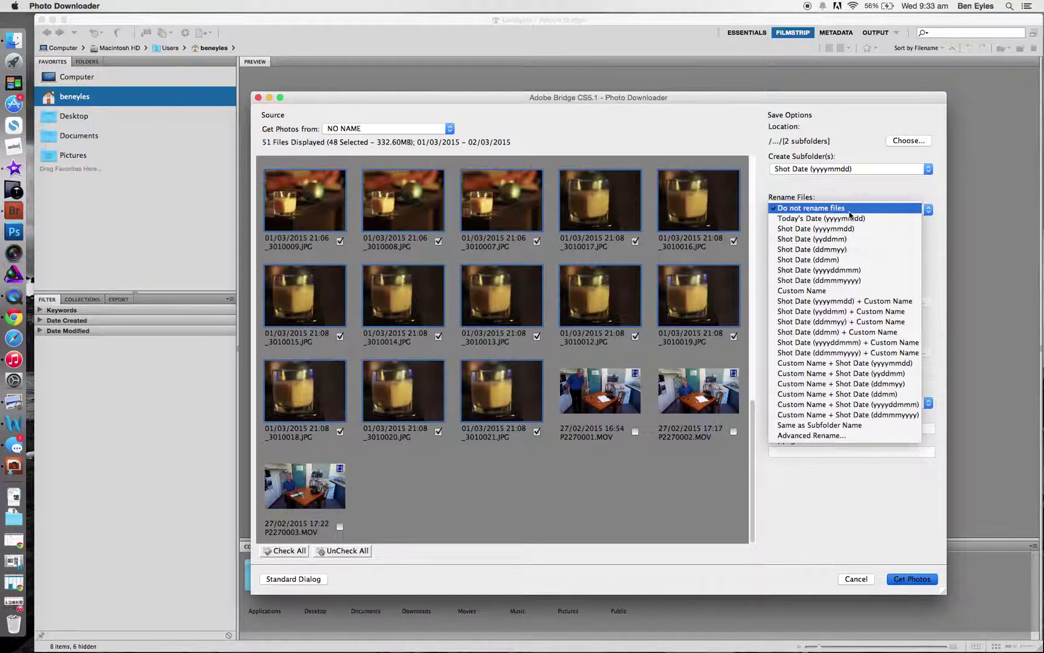
{"action": "left_click", "coordinate": [849, 209]}
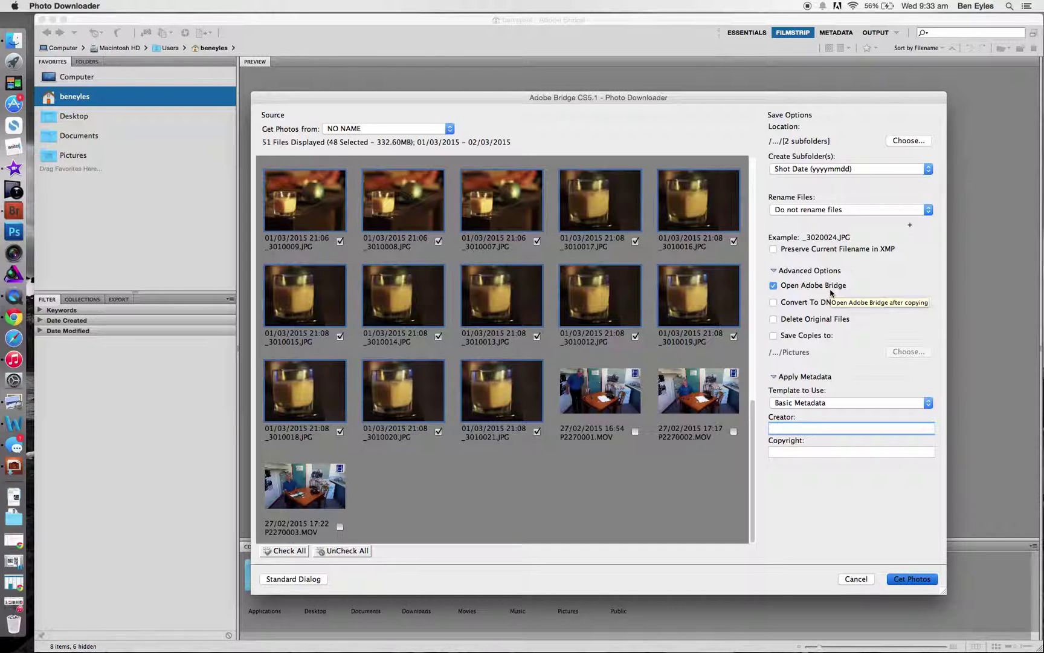
Step: Enter the photographer's name as Creator and Copyright, then download the photos
{"action": "left_click", "coordinate": [825, 426]}
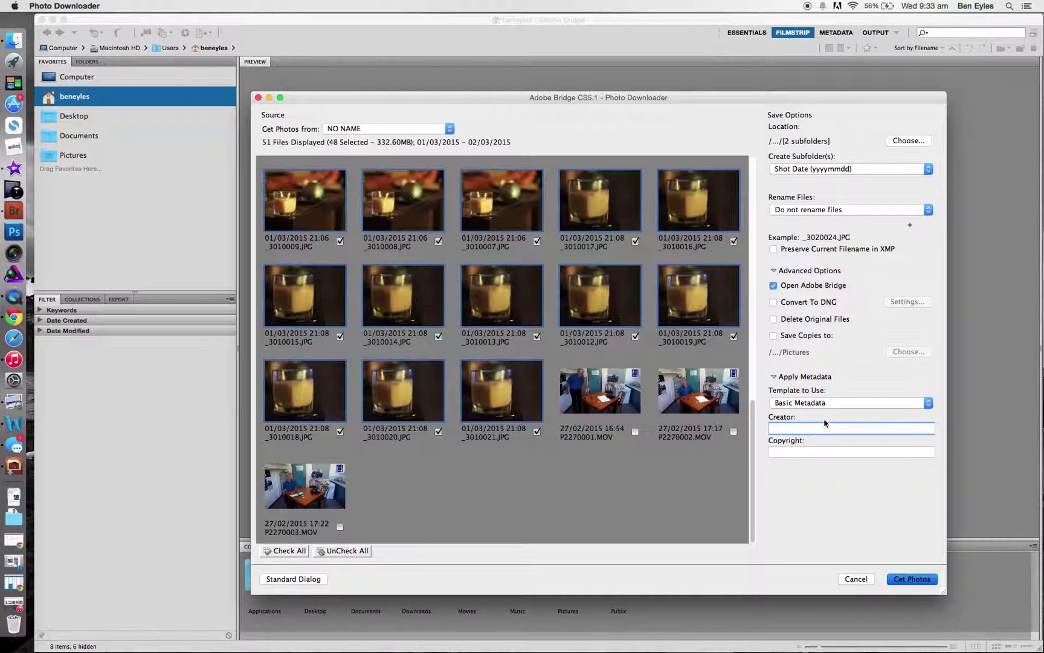
{"action": "left_click", "coordinate": [809, 426]}
{"action": "left_click", "coordinate": [805, 451]}
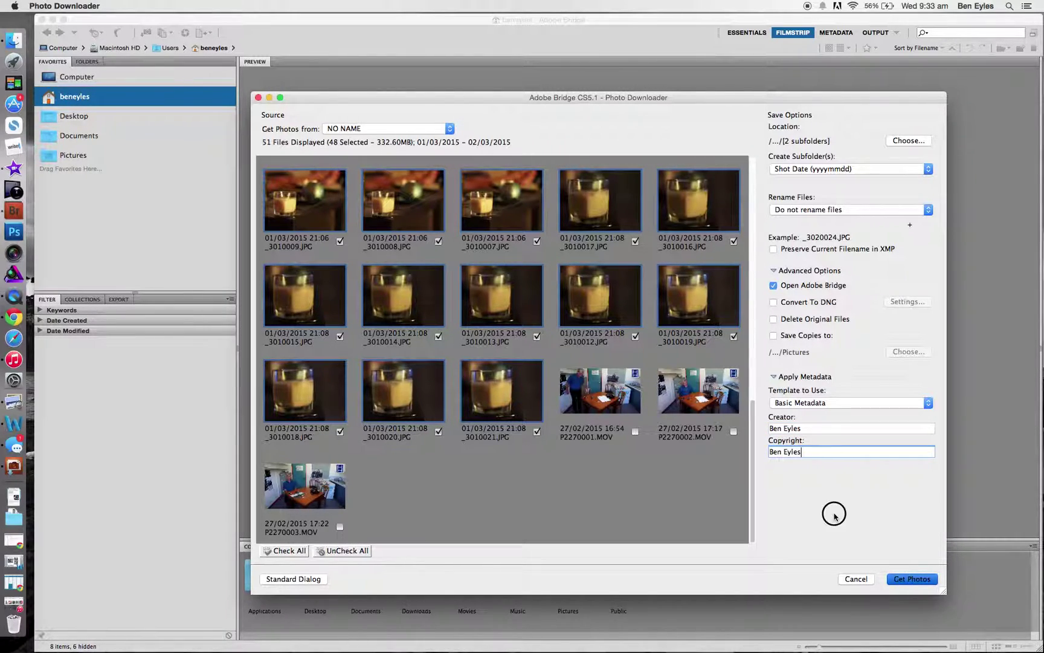
{"action": "left_click", "coordinate": [929, 579]}
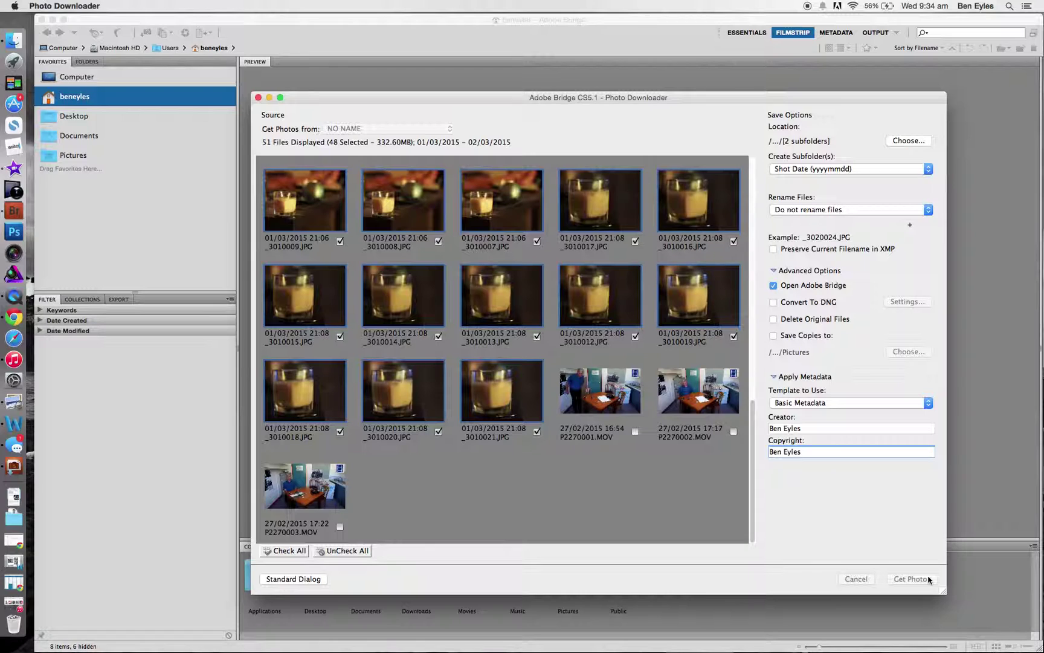
{"action": "left_click", "coordinate": [929, 580]}
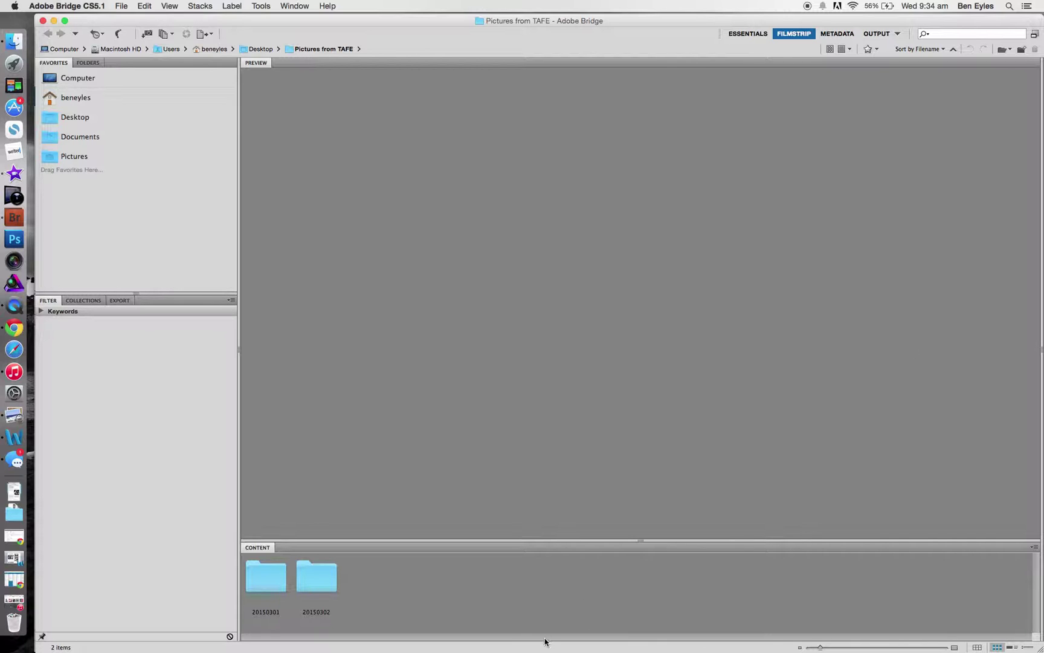
Step: Open the 20150302 folder and display its 30 photos in the Filmstrip workspace
{"action": "double_click", "coordinate": [324, 578]}
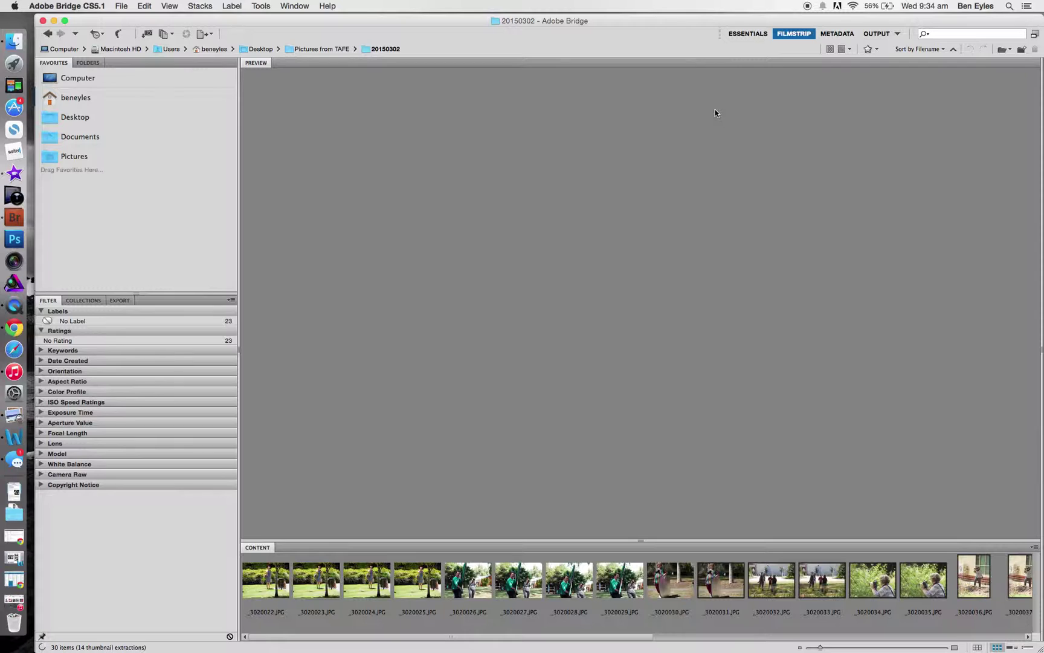
{"action": "mouse_move", "coordinate": [239, 265]}
{"action": "left_mouse_down"}
{"action": "mouse_move", "coordinate": [217, 265]}
{"action": "mouse_move", "coordinate": [239, 259]}
{"action": "left_mouse_up"}
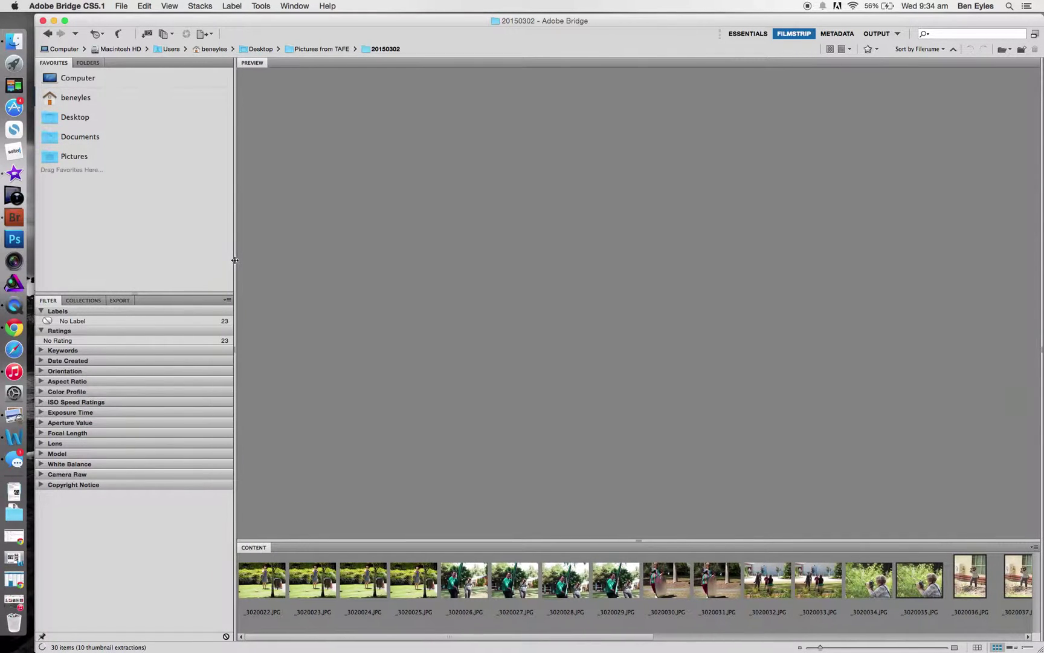
{"action": "left_click", "coordinate": [761, 33]}
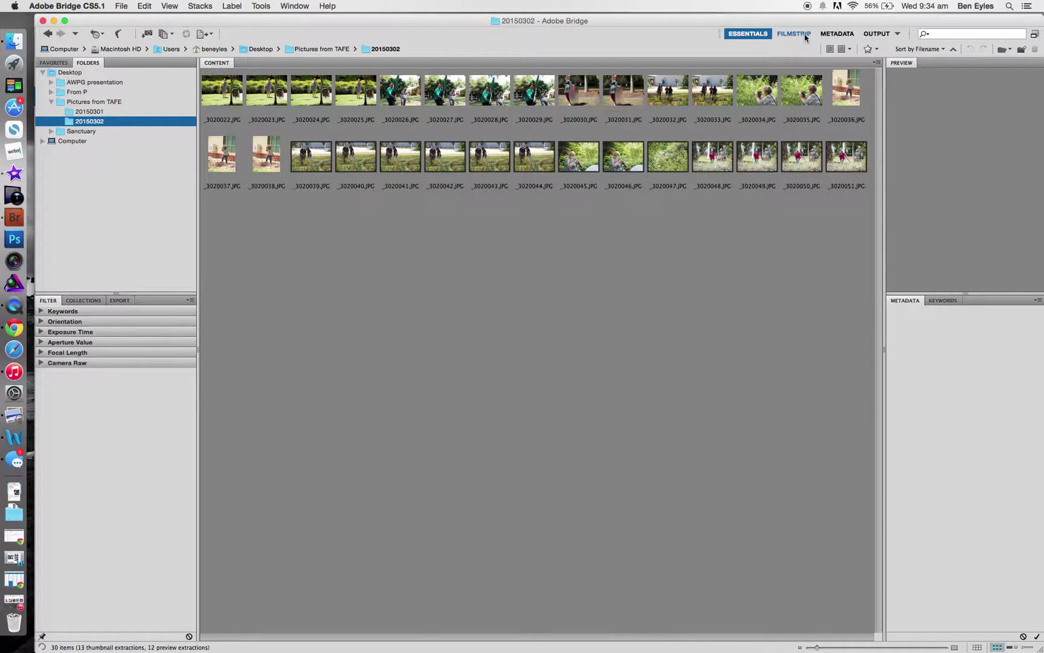
{"action": "left_click", "coordinate": [794, 34]}
{"action": "left_click", "coordinate": [834, 35]}
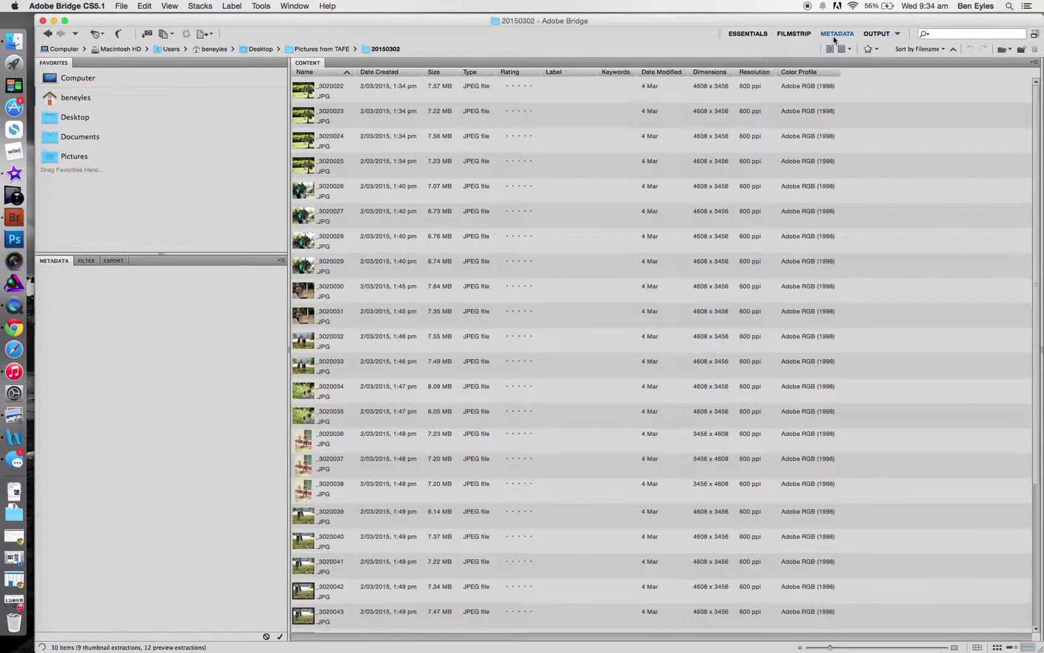
{"action": "left_click", "coordinate": [798, 35]}
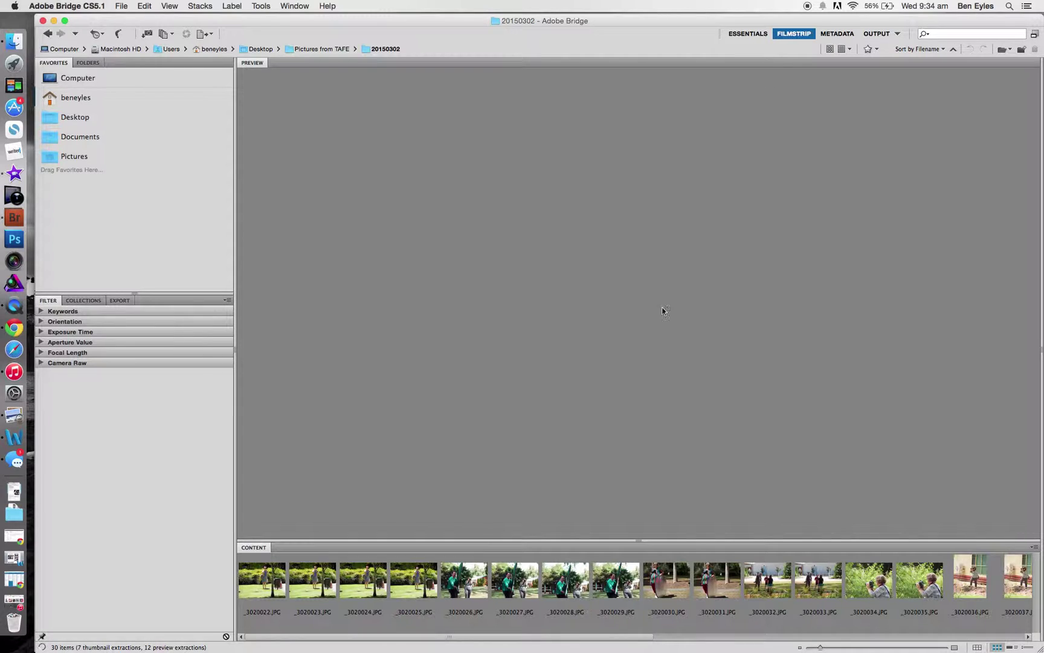
Step: Preview _3020025, _3020045 and _3020047, enlarge the filmstrip, and view photos full screen
{"action": "left_click", "coordinate": [410, 583]}
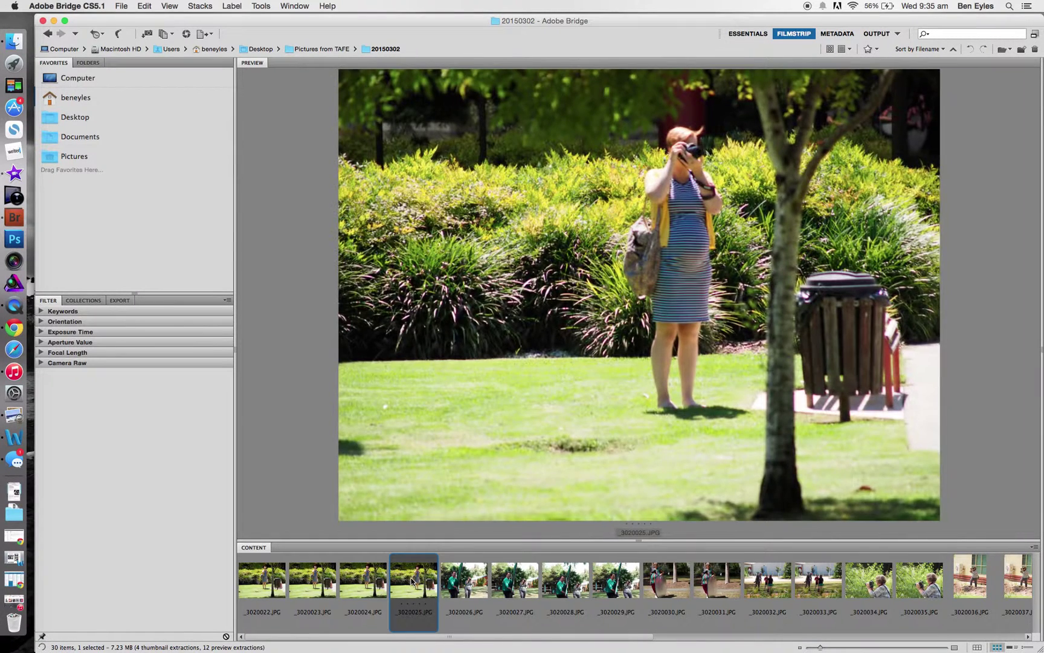
{"action": "scroll", "coordinate": [727, 613], "scroll_direction": "right", "scroll_amount": 5}
{"action": "left_click", "coordinate": [725, 609]}
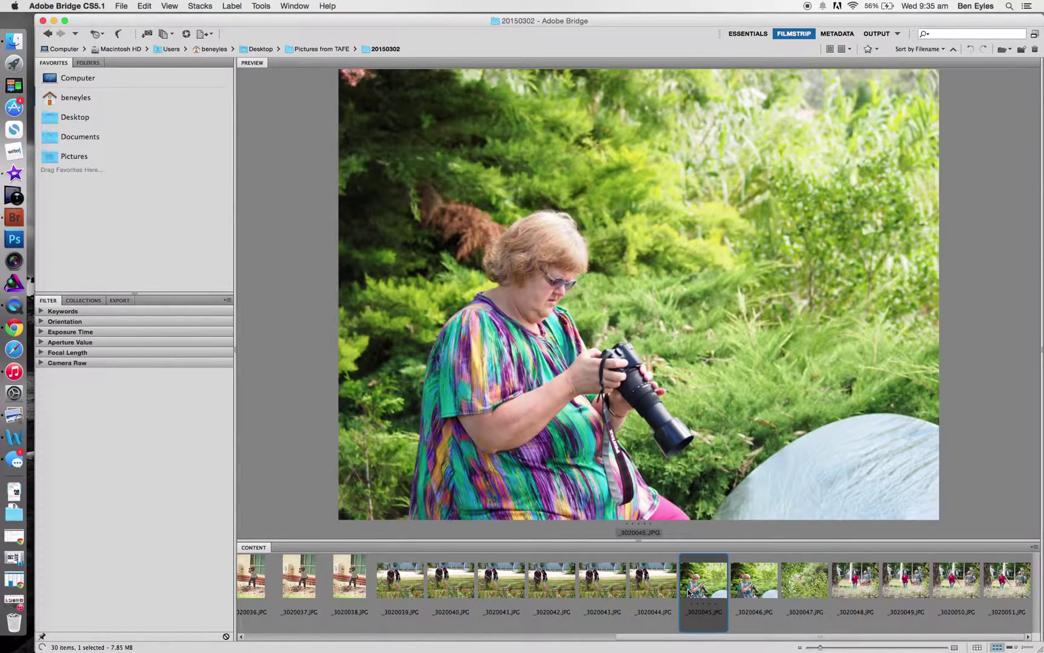
{"action": "left_click", "coordinate": [813, 585]}
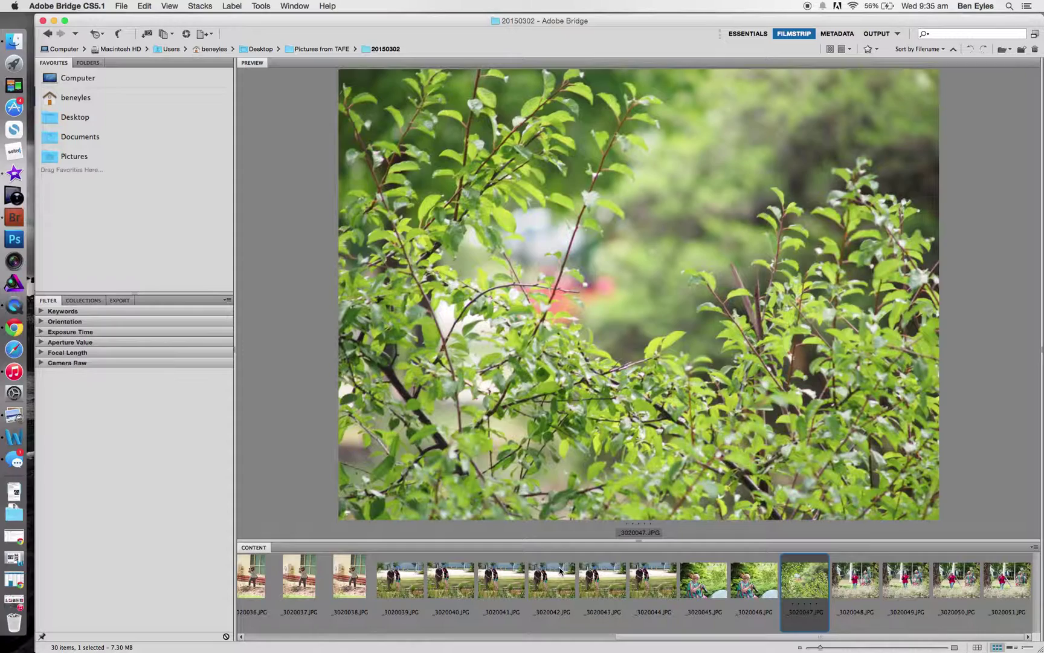
{"action": "mouse_move", "coordinate": [635, 542]}
{"action": "left_mouse_down"}
{"action": "mouse_move", "coordinate": [623, 391]}
{"action": "mouse_move", "coordinate": [630, 533]}
{"action": "left_mouse_up"}
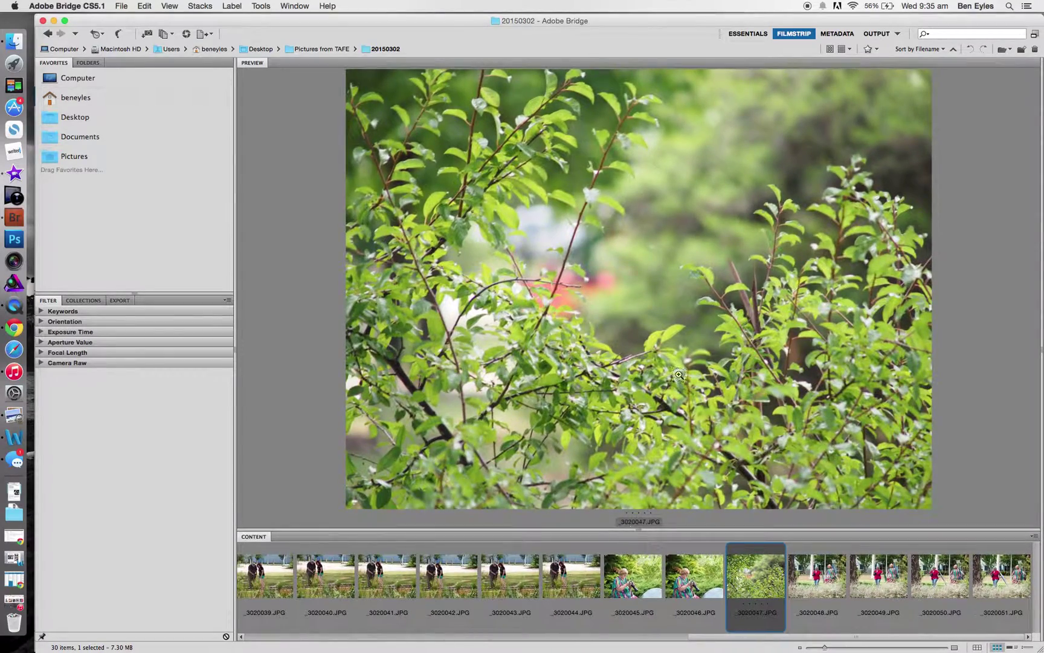
{"action": "key", "text": "space"}
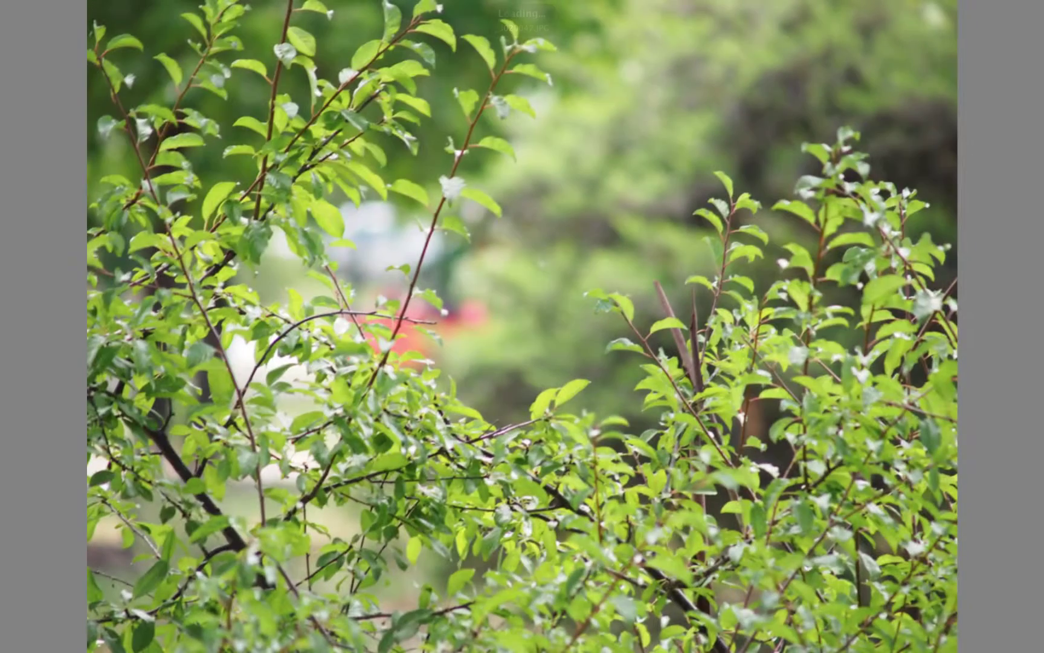
{"action": "key", "text": "Right"}
{"action": "key", "text": "Right"}
{"action": "key", "text": "Right"}
{"action": "key", "text": "Right"}
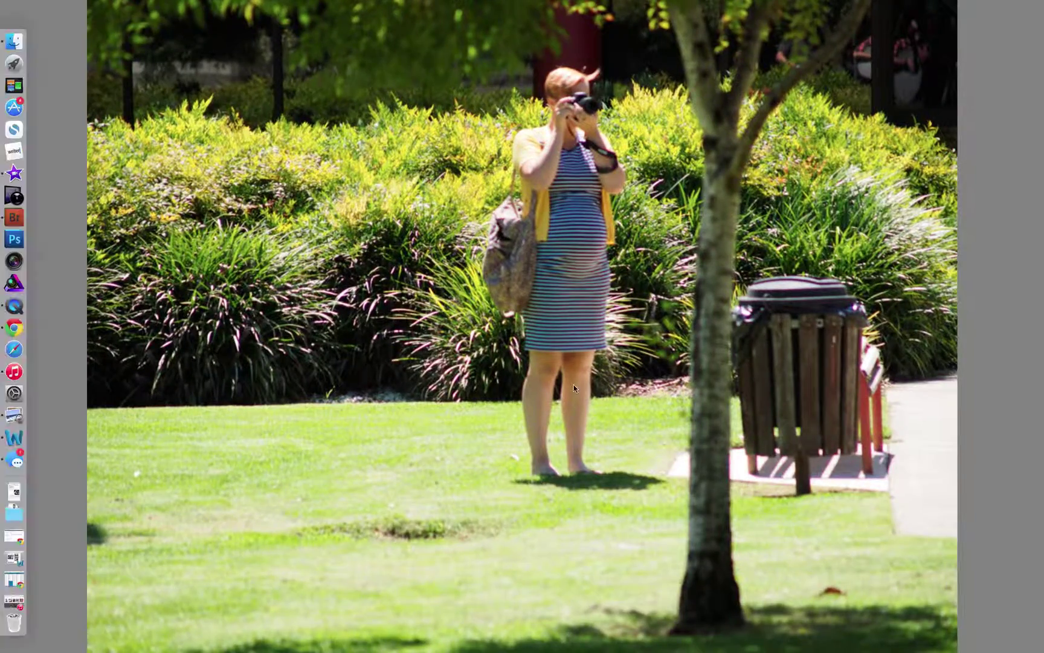
{"action": "key", "text": "space"}
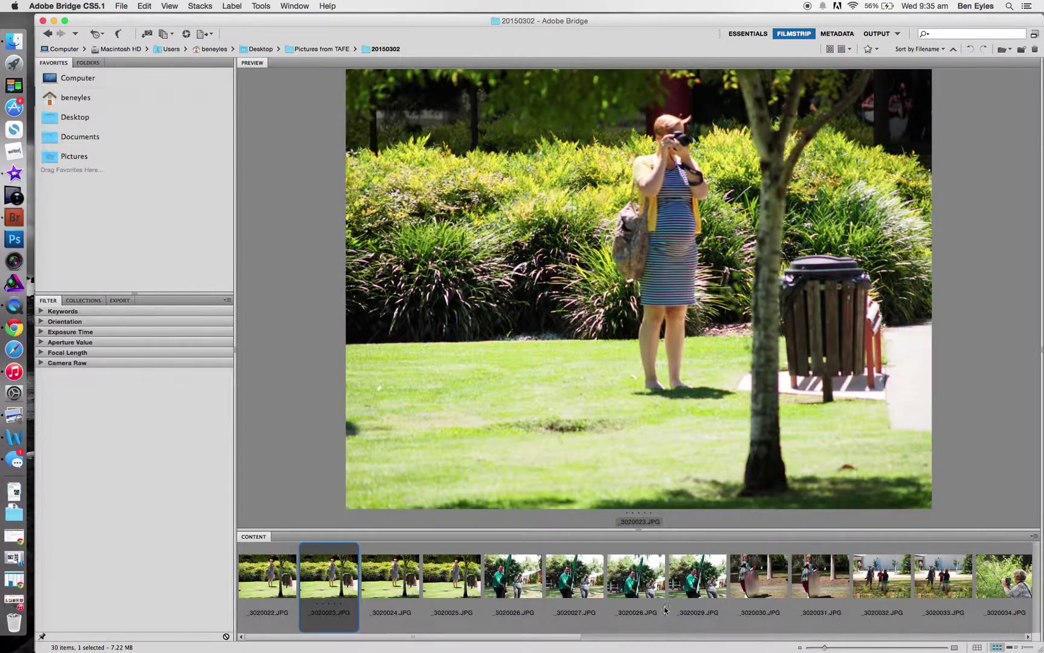
{"action": "scroll", "coordinate": [665, 608], "scroll_direction": "down", "scroll_amount": 5}
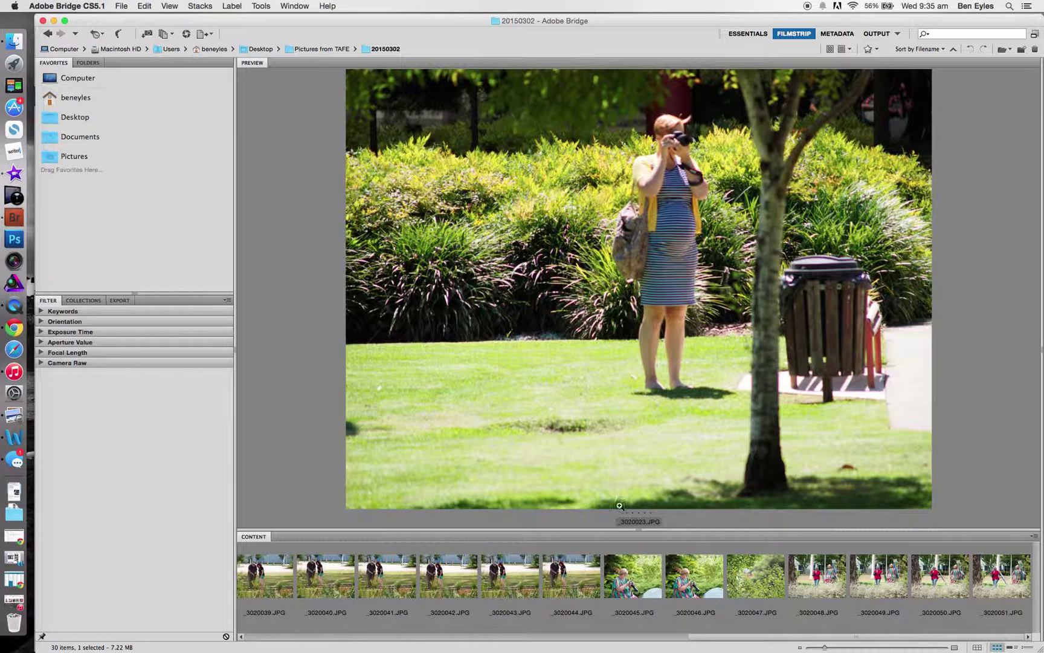
Step: Inspect the photo at 100% with the loupe over the woman's torso
{"action": "left_click", "coordinate": [595, 263]}
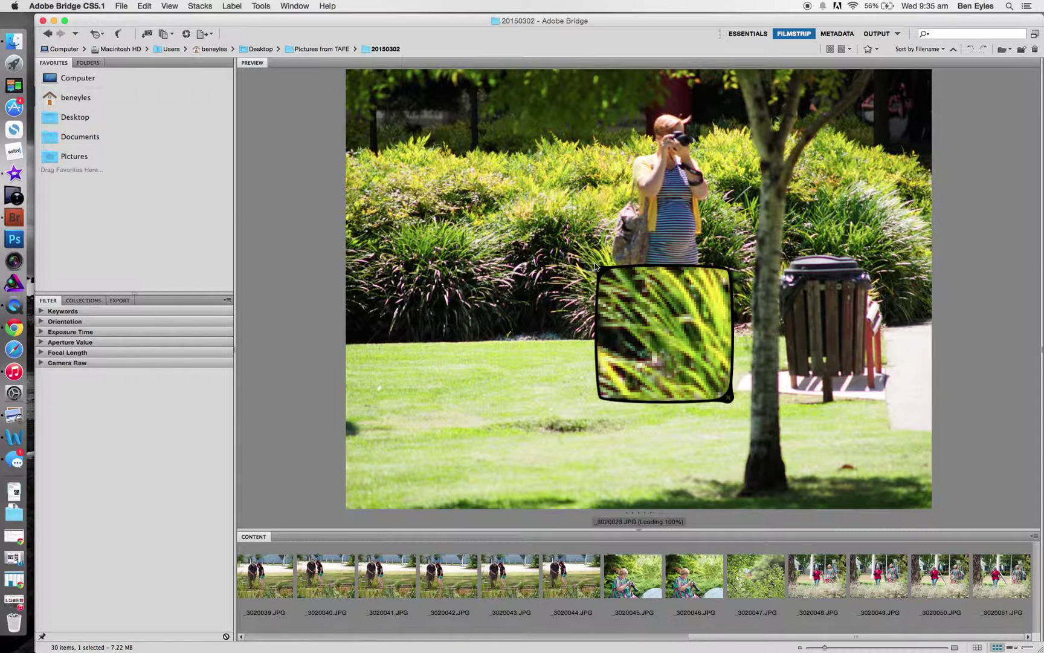
{"action": "left_click_drag", "start_coordinate": [658, 305], "coordinate": [732, 172]}
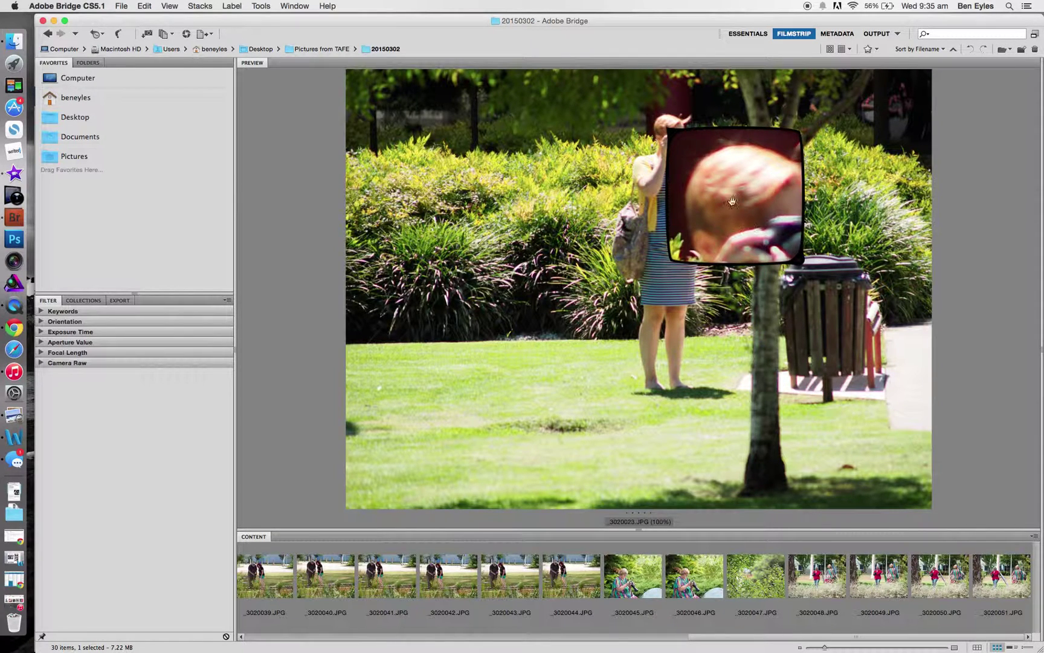
{"action": "left_click", "coordinate": [800, 264]}
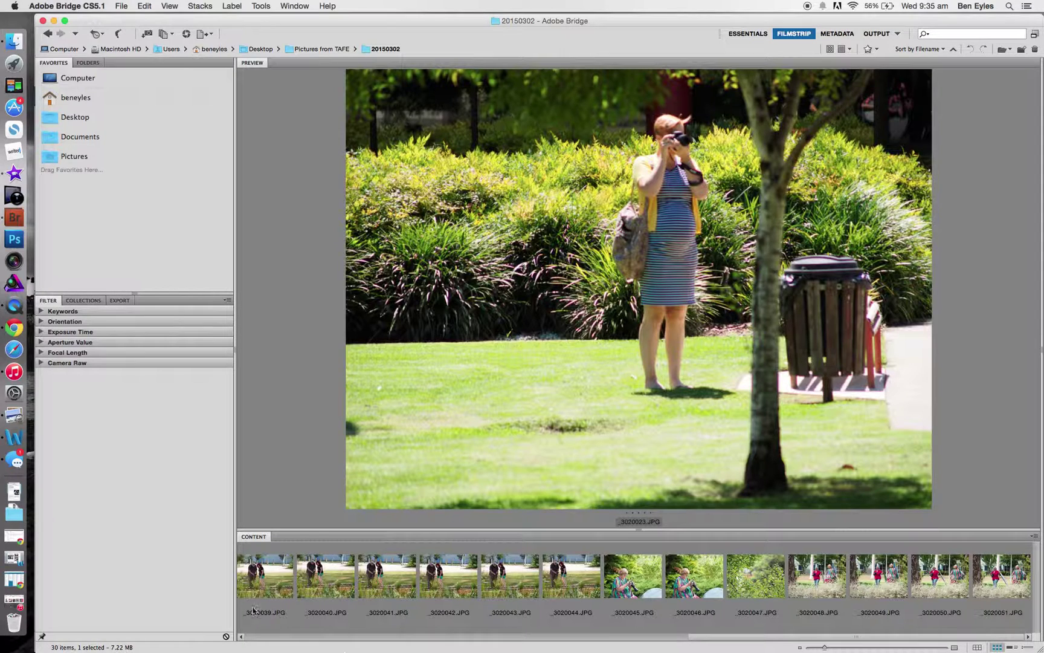
Step: Preview _3020042, _3020045, _3020046 and _3020049, then bring up _3020026.JPG
{"action": "left_click", "coordinate": [452, 566]}
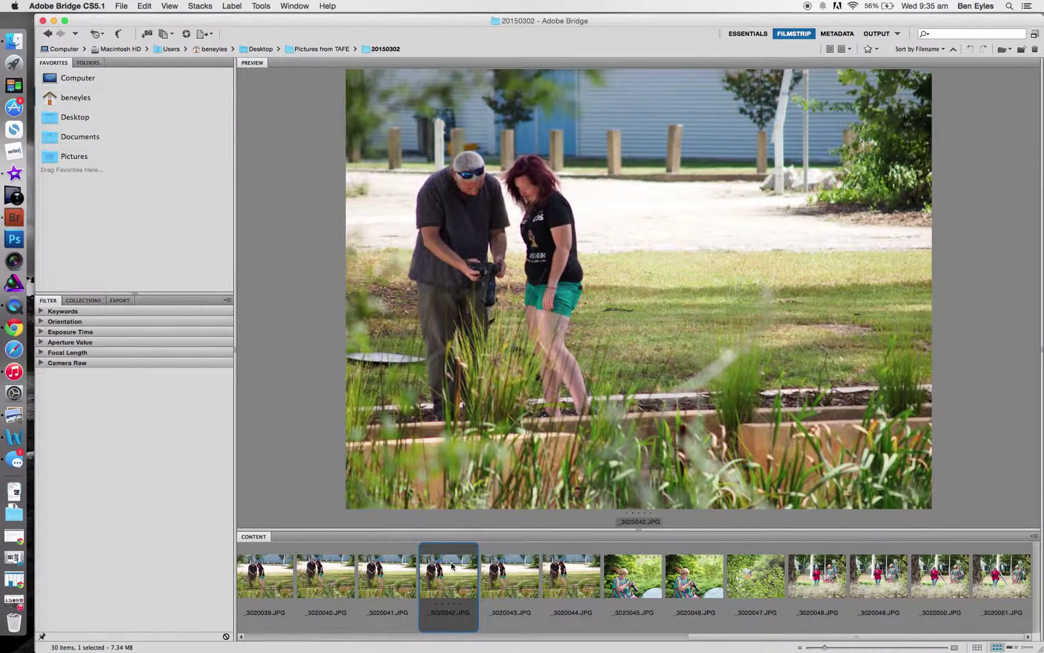
{"action": "left_click", "coordinate": [615, 570]}
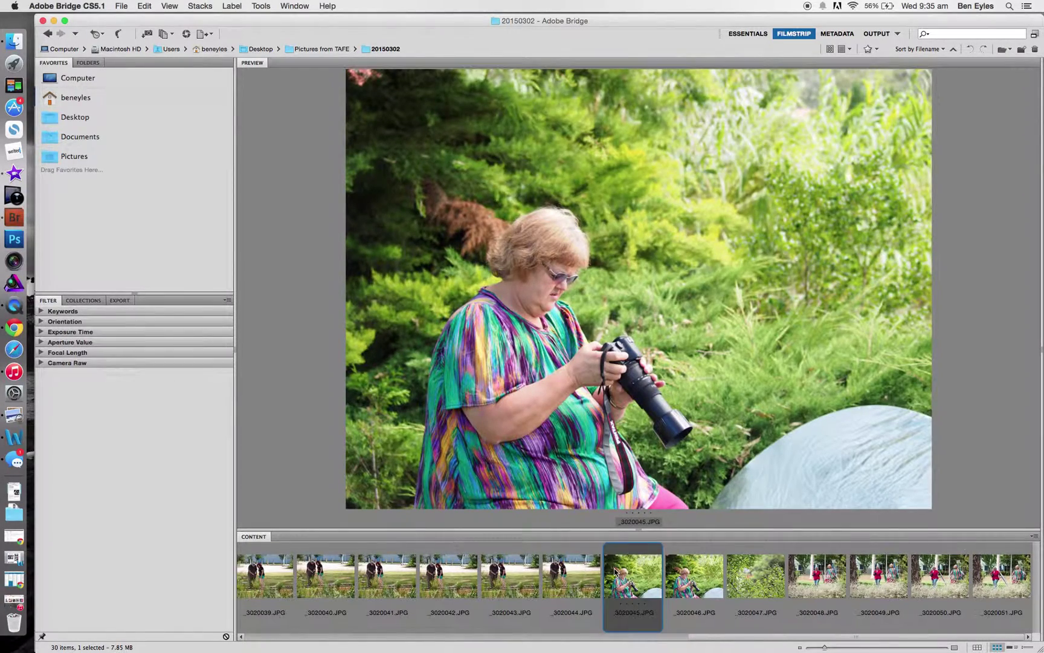
{"action": "left_click", "coordinate": [700, 596]}
{"action": "left_click", "coordinate": [858, 594]}
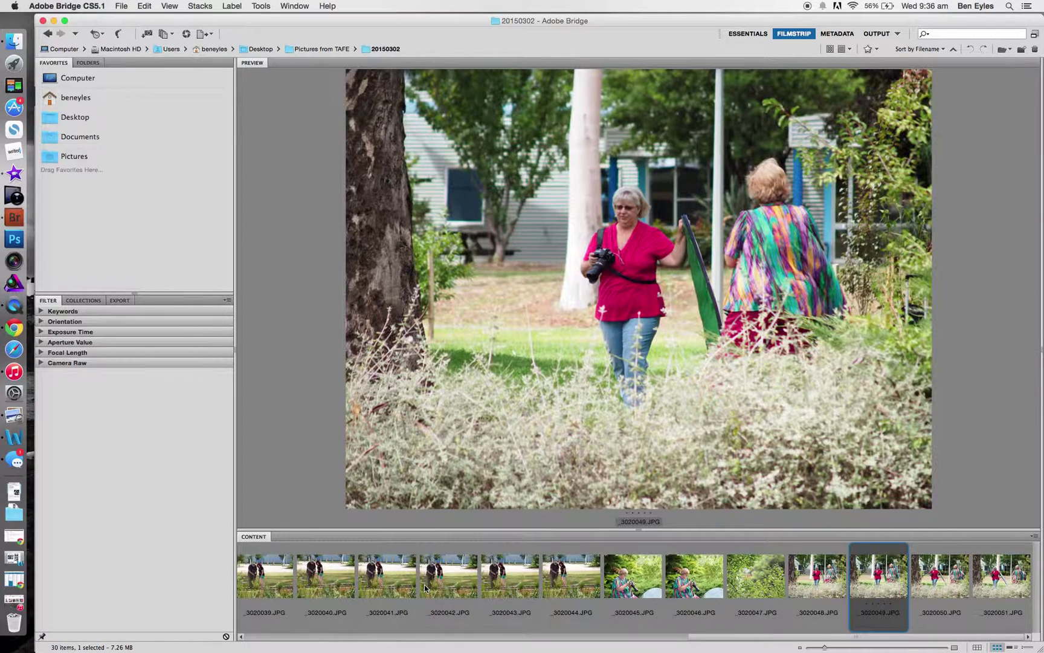
{"action": "scroll", "coordinate": [424, 590], "scroll_direction": "up", "scroll_amount": 10}
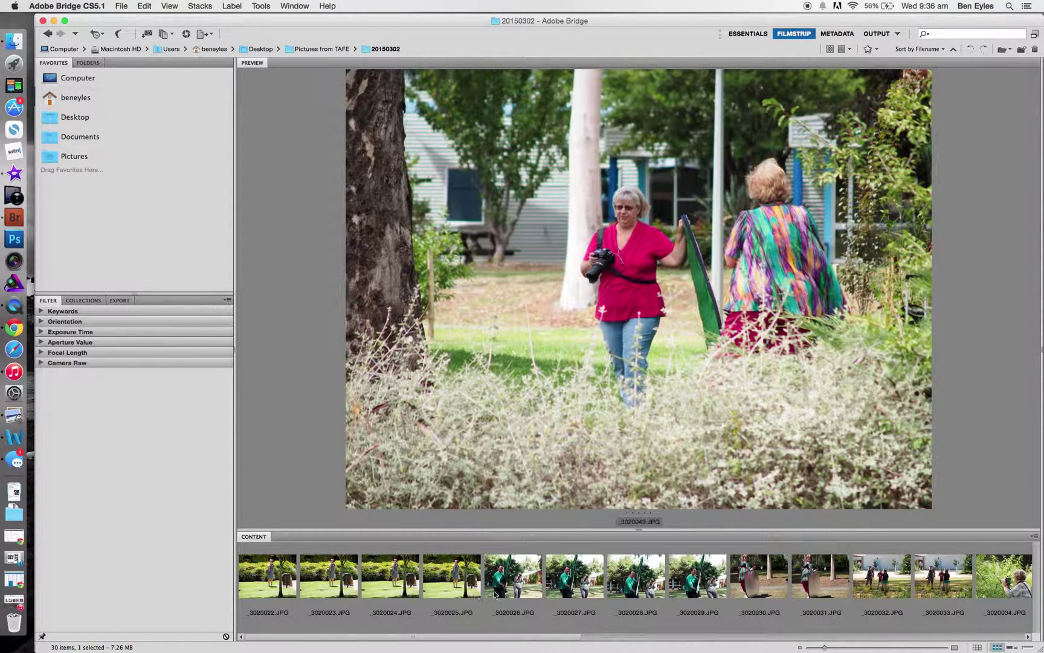
{"action": "left_click", "coordinate": [513, 579]}
Step: Open _3020026.JPG in Photoshop, decline the improvement program, view it full screen, return to Bridge
{"action": "double_click", "coordinate": [513, 579]}
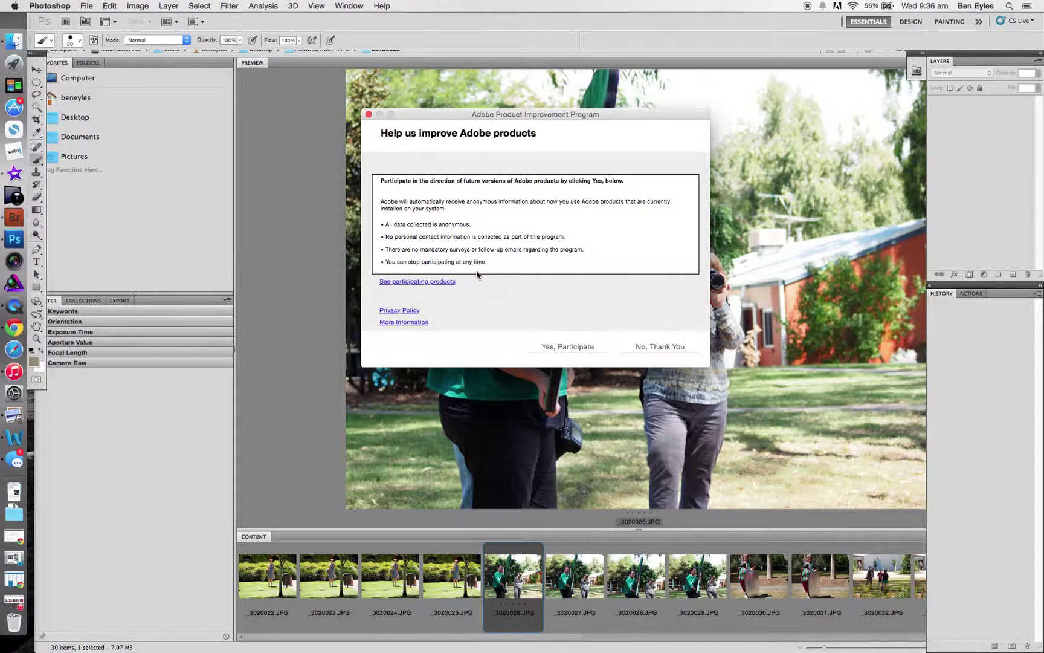
{"action": "left_click", "coordinate": [664, 345]}
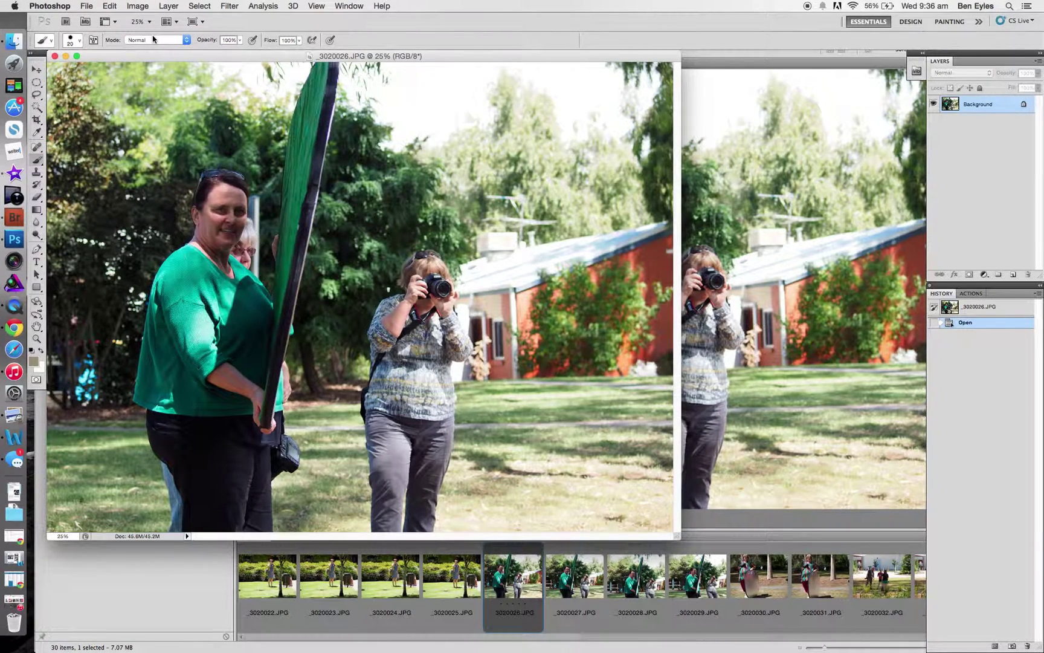
{"action": "key", "text": "f"}
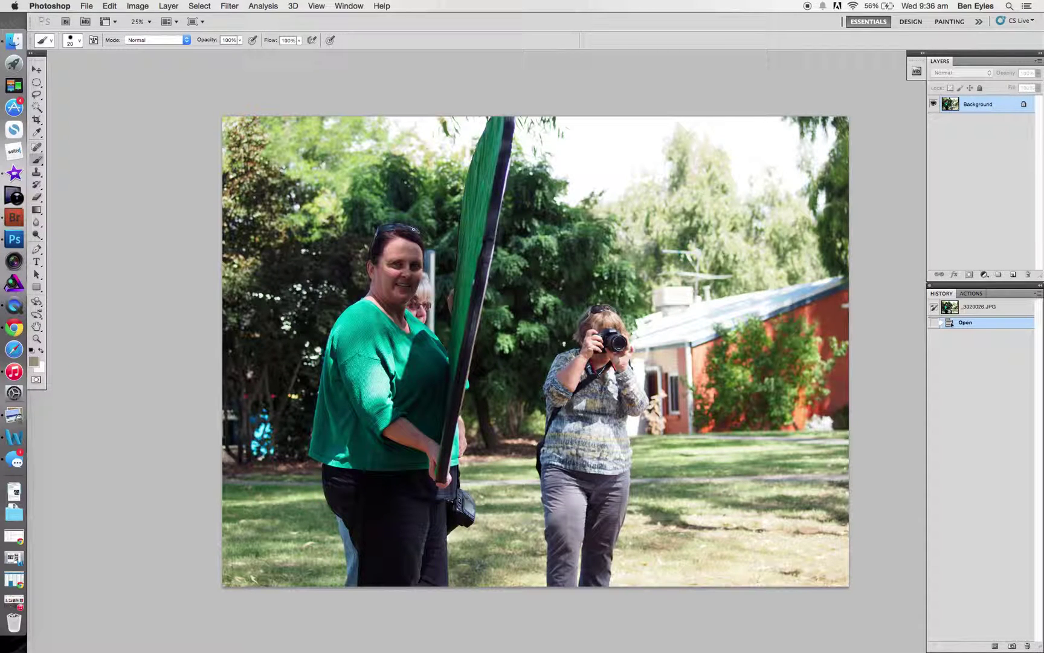
{"action": "key", "text": "super+Tab"}
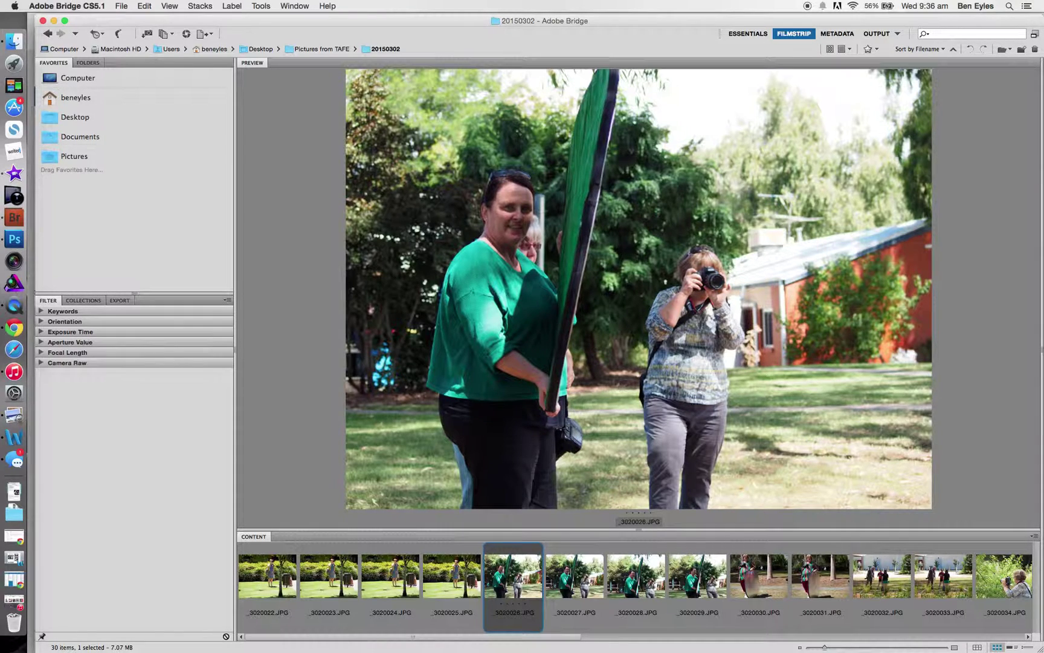
{"action": "scroll", "coordinate": [647, 558], "scroll_direction": "right", "scroll_amount": 5}
{"action": "scroll", "coordinate": [648, 557], "scroll_direction": "left", "scroll_amount": 2}
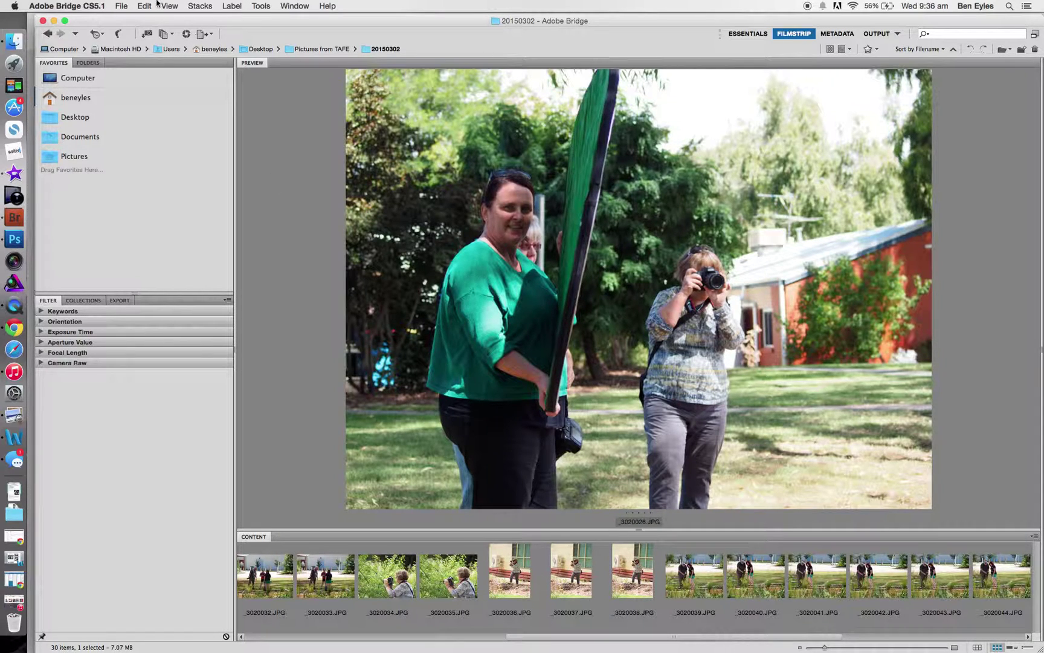
{"action": "left_click", "coordinate": [214, 36]}
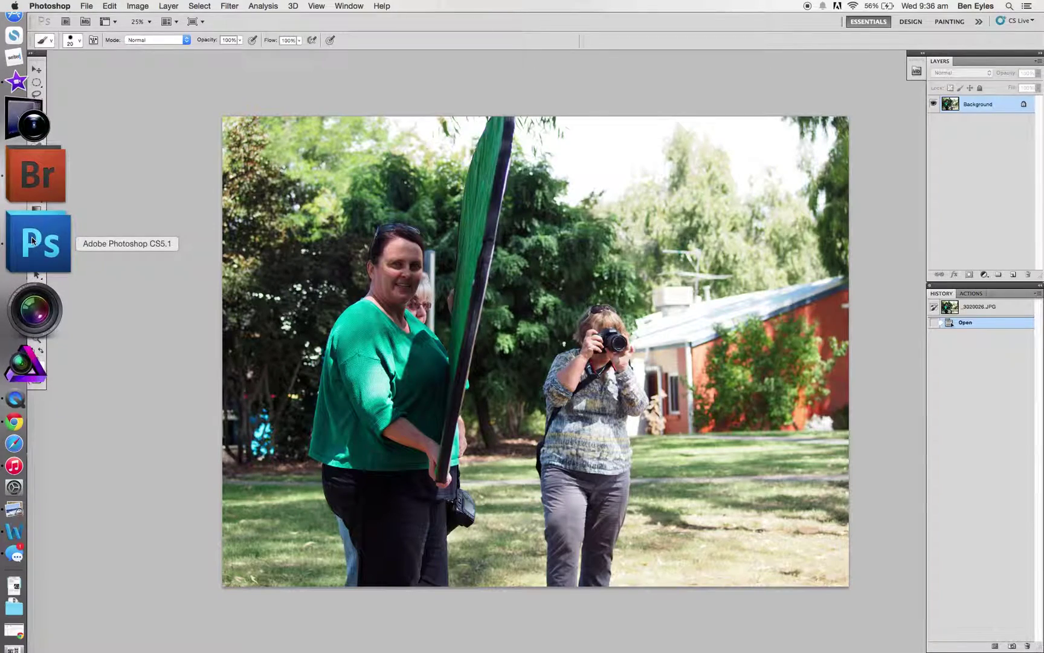
{"action": "left_click", "coordinate": [35, 182]}
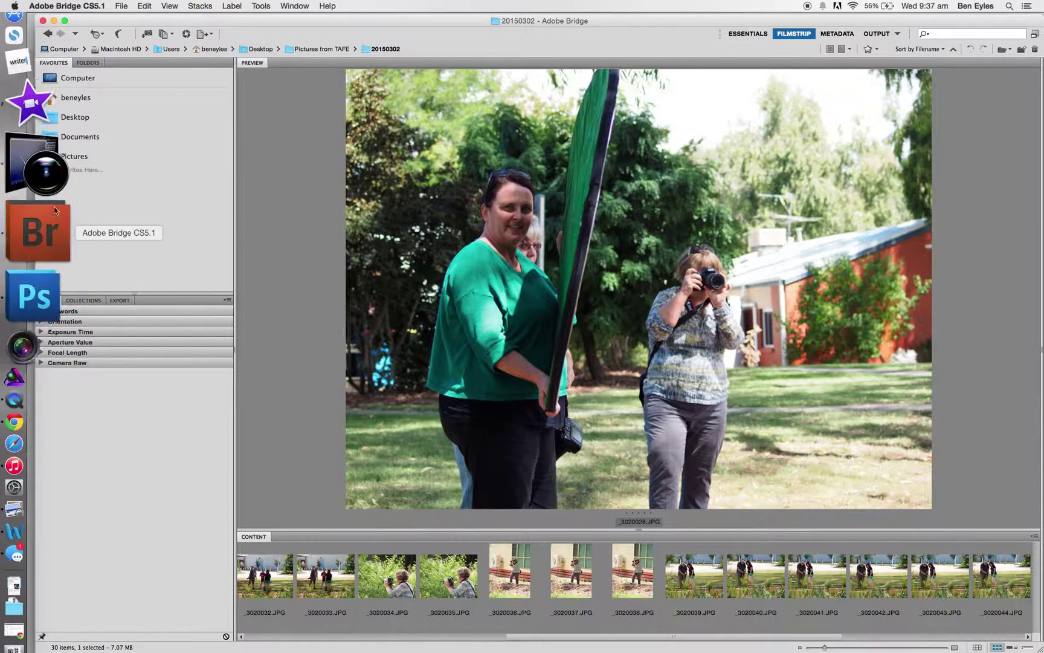
{"action": "left_click", "coordinate": [88, 126]}
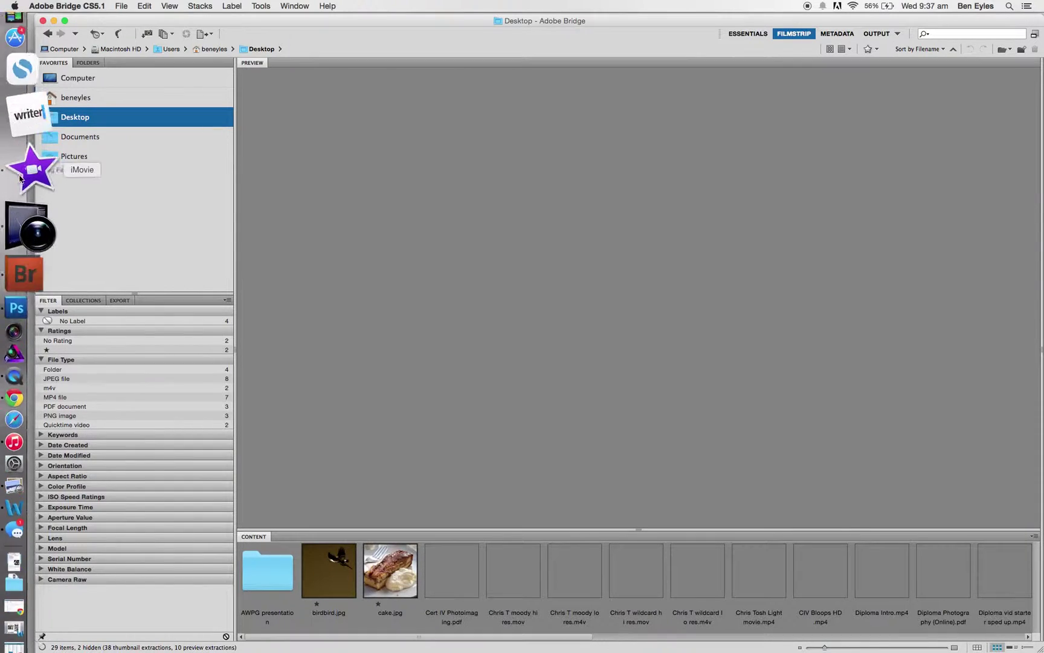
{"action": "right_click", "coordinate": [27, 197]}
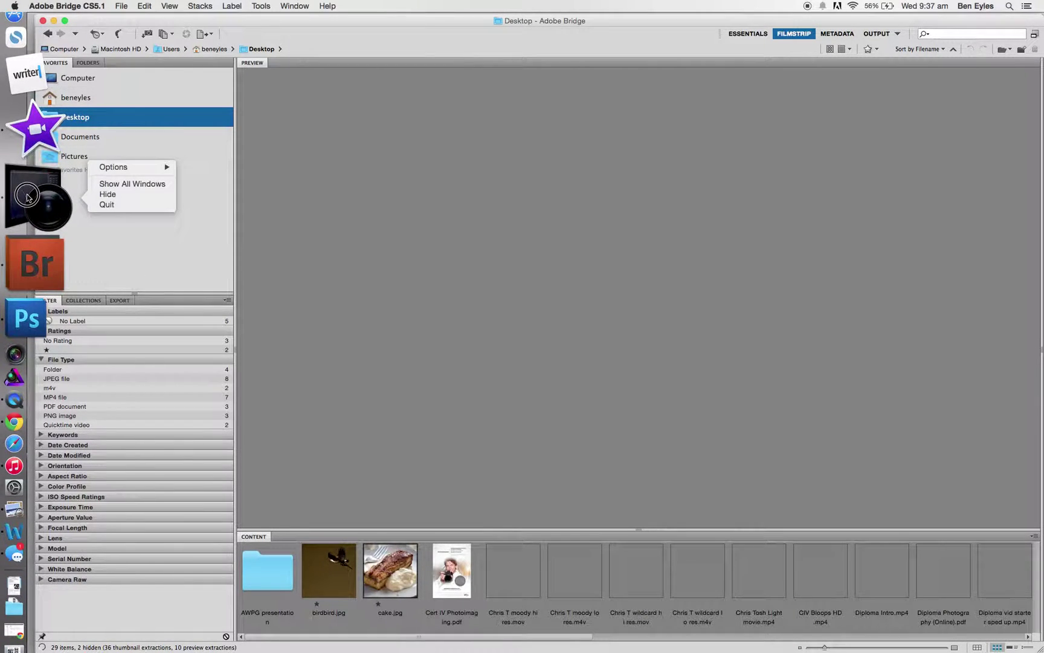
{"action": "left_click", "coordinate": [120, 205]}
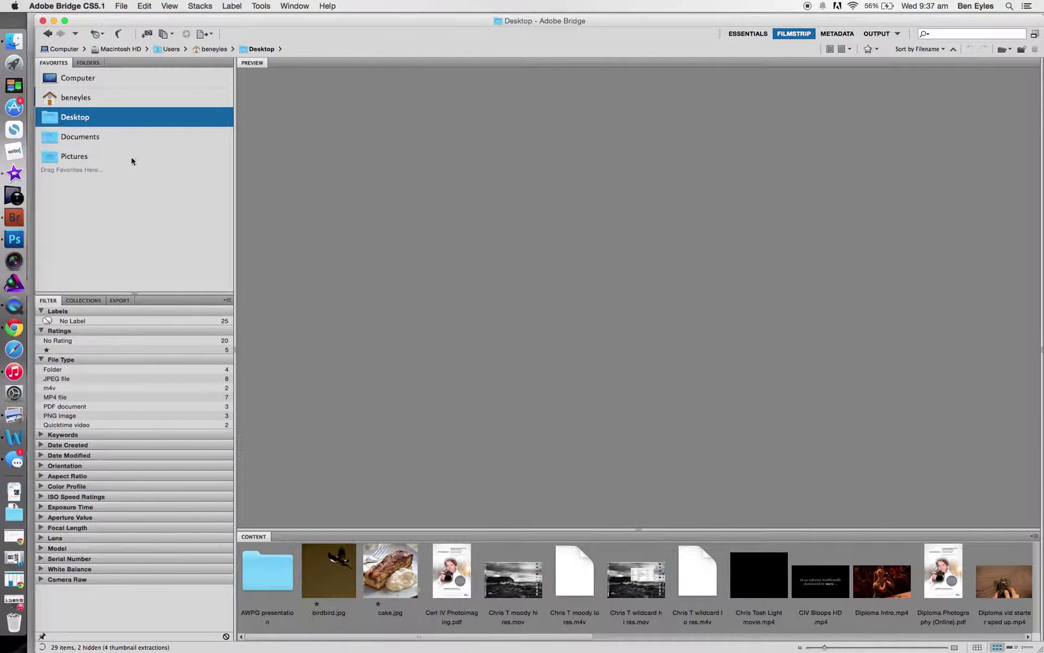
{"action": "left_click", "coordinate": [79, 98]}
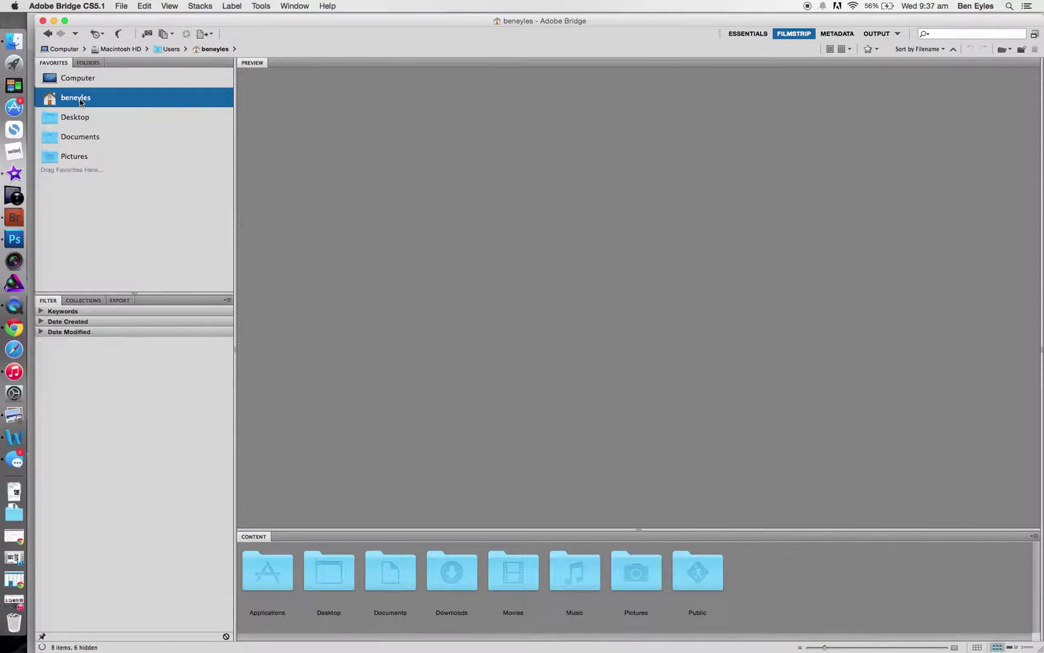
{"action": "left_click", "coordinate": [79, 118]}
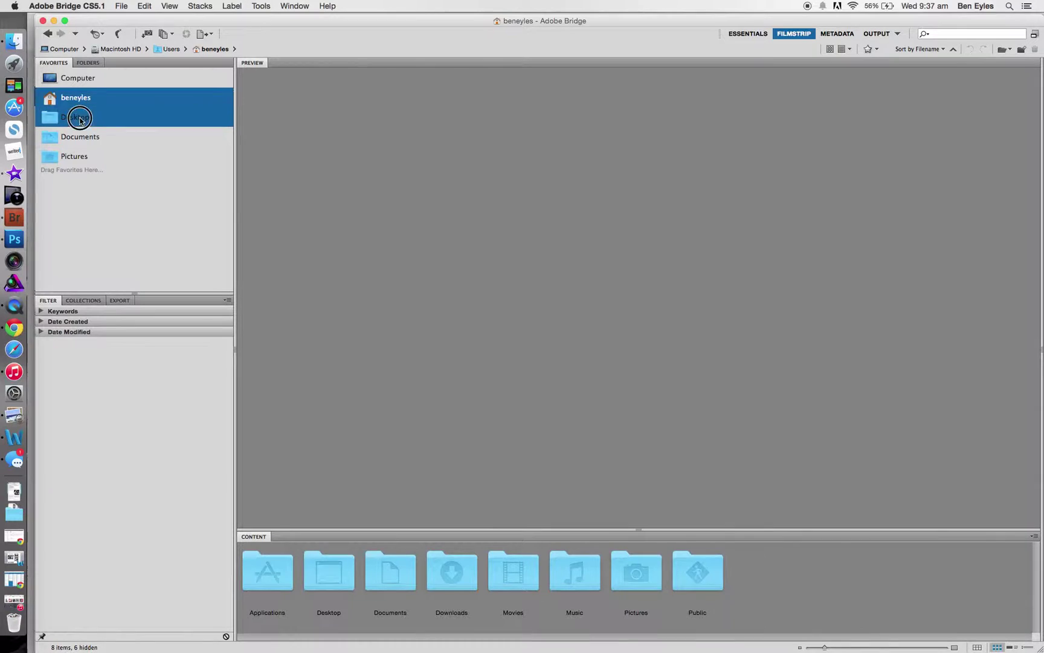
{"action": "left_click", "coordinate": [87, 139]}
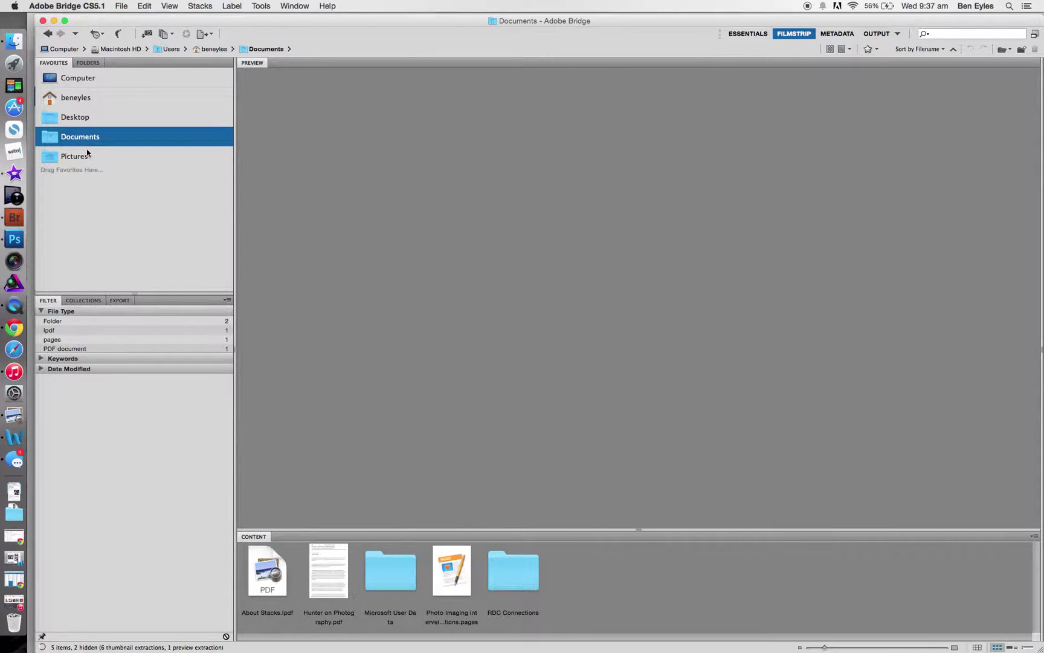
{"action": "left_click", "coordinate": [87, 156]}
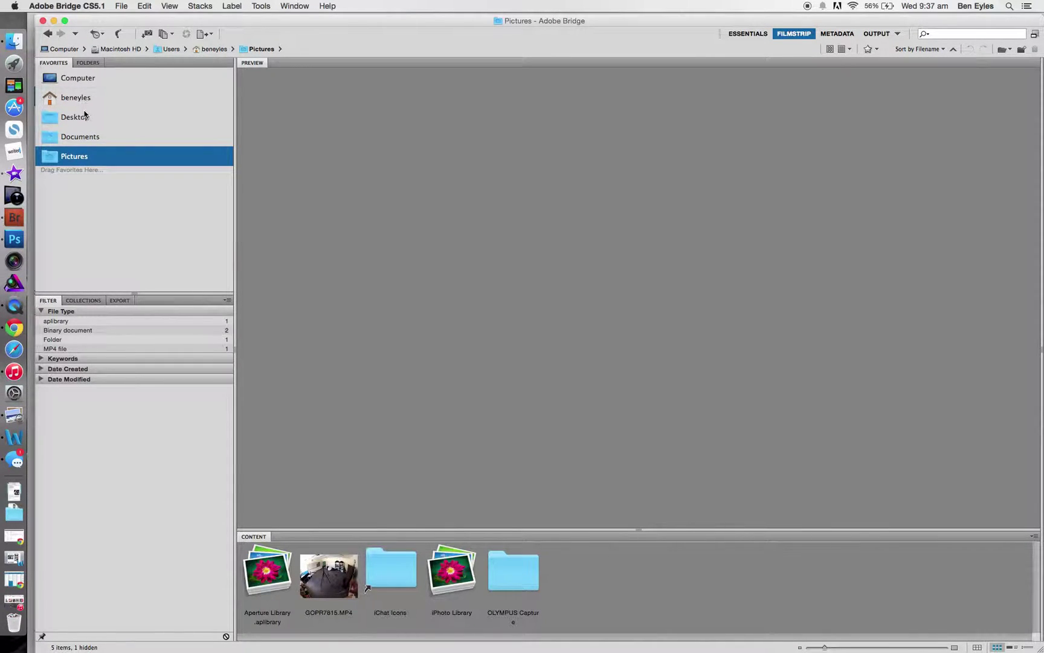
{"action": "left_click", "coordinate": [84, 116]}
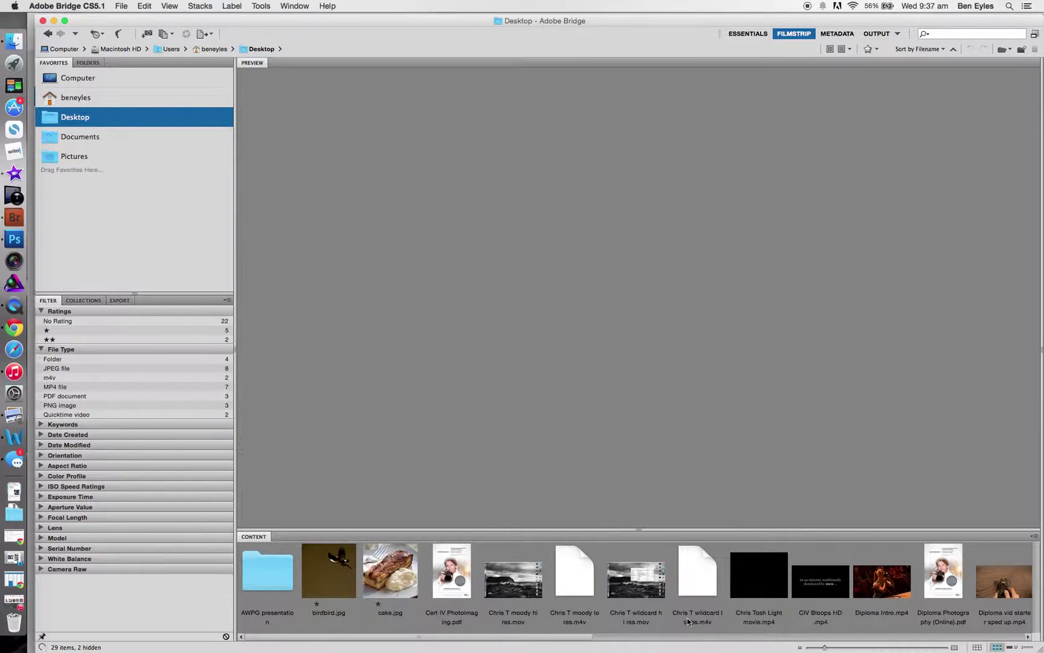
{"action": "scroll", "coordinate": [714, 583], "scroll_direction": "right", "scroll_amount": 10}
{"action": "double_click", "coordinate": [573, 571]}
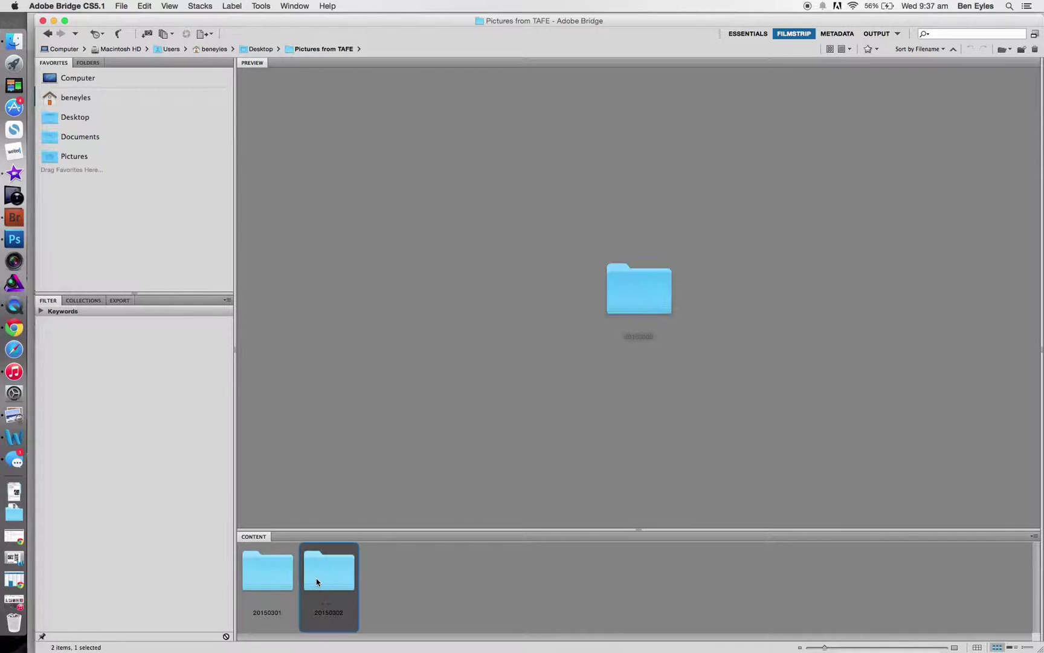
{"action": "double_click", "coordinate": [316, 577]}
Step: Select _3020046, then Shift-select back to _3020039 to compare all eight photos
{"action": "scroll", "coordinate": [716, 579], "scroll_direction": "right", "scroll_amount": 5}
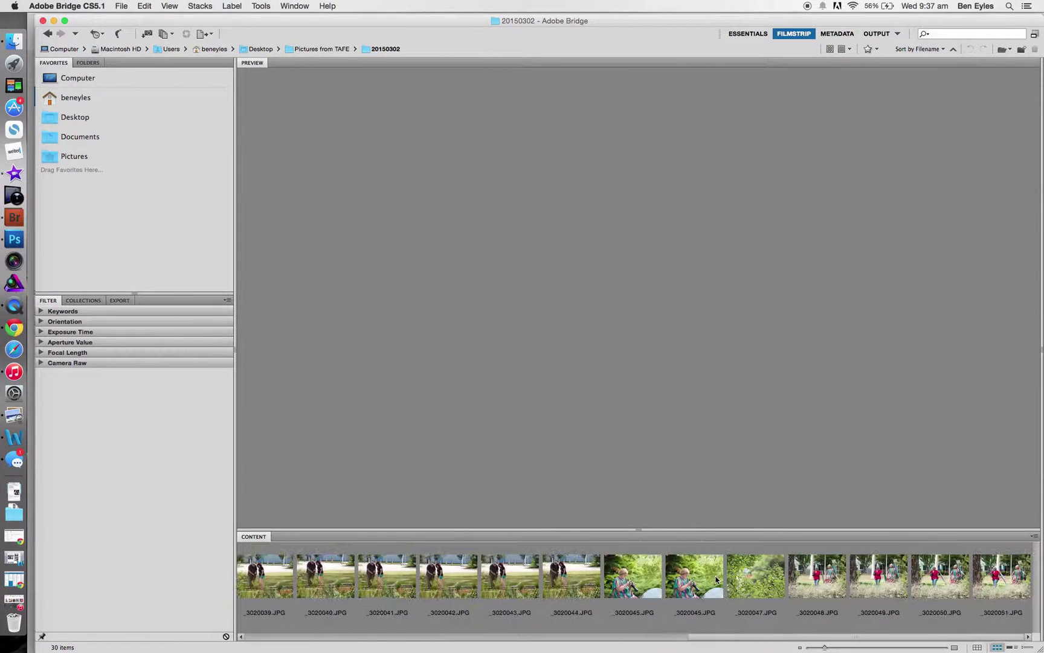
{"action": "left_click", "coordinate": [693, 573]}
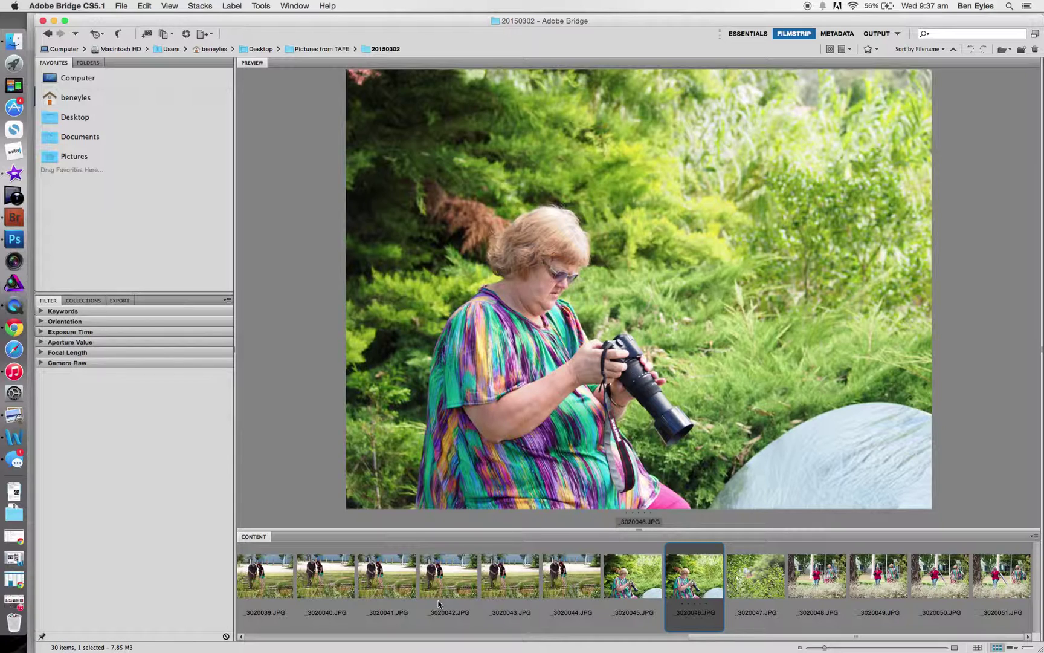
{"action": "scroll", "coordinate": [439, 603], "scroll_direction": "left", "scroll_amount": 3}
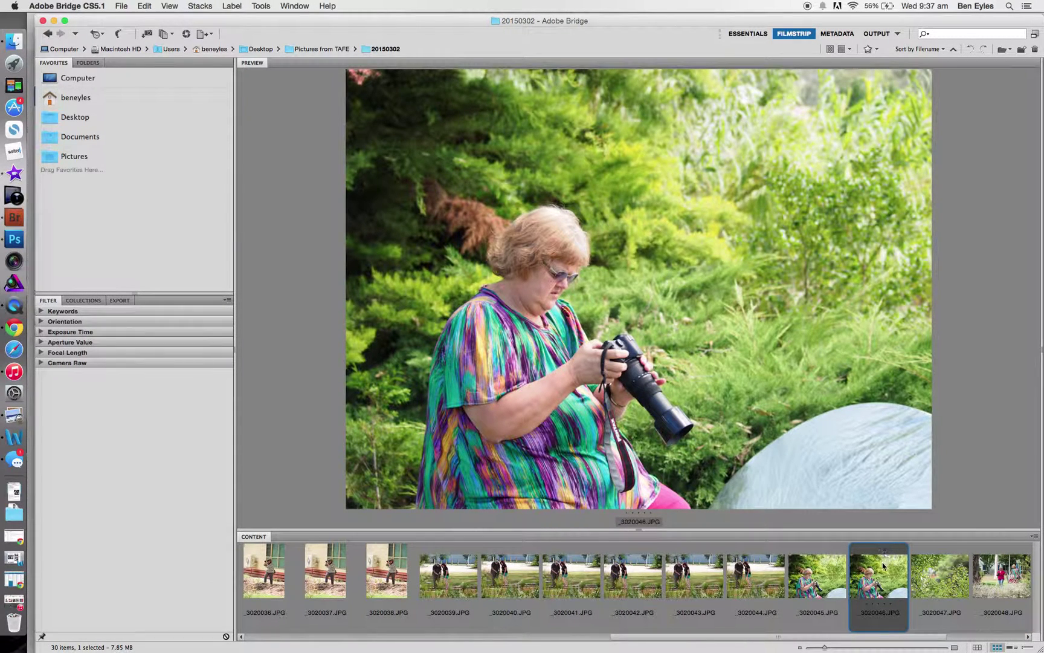
{"action": "left_click", "coordinate": [444, 567], "text": "shift"}
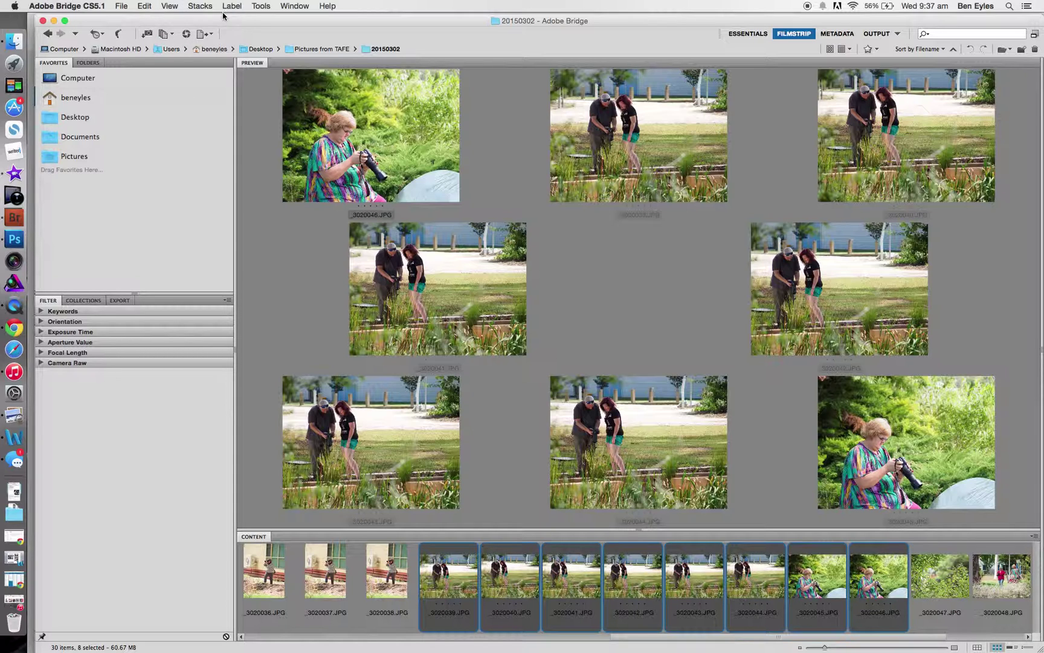
{"action": "left_click", "coordinate": [261, 6]}
{"action": "mouse_move", "coordinate": [298, 135]}
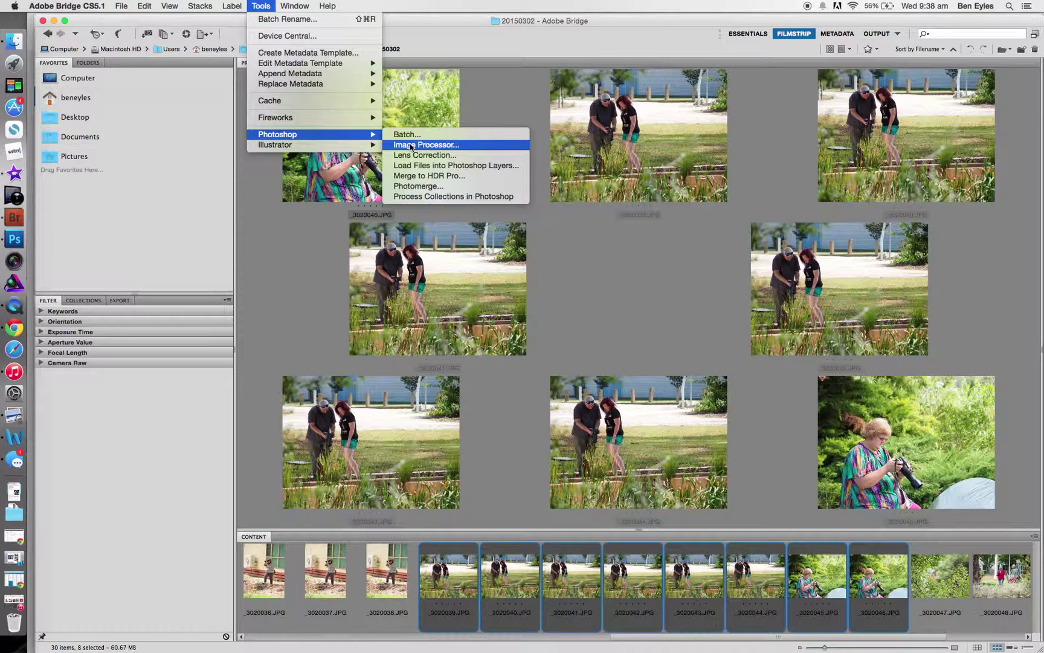
{"action": "left_click", "coordinate": [279, 260]}
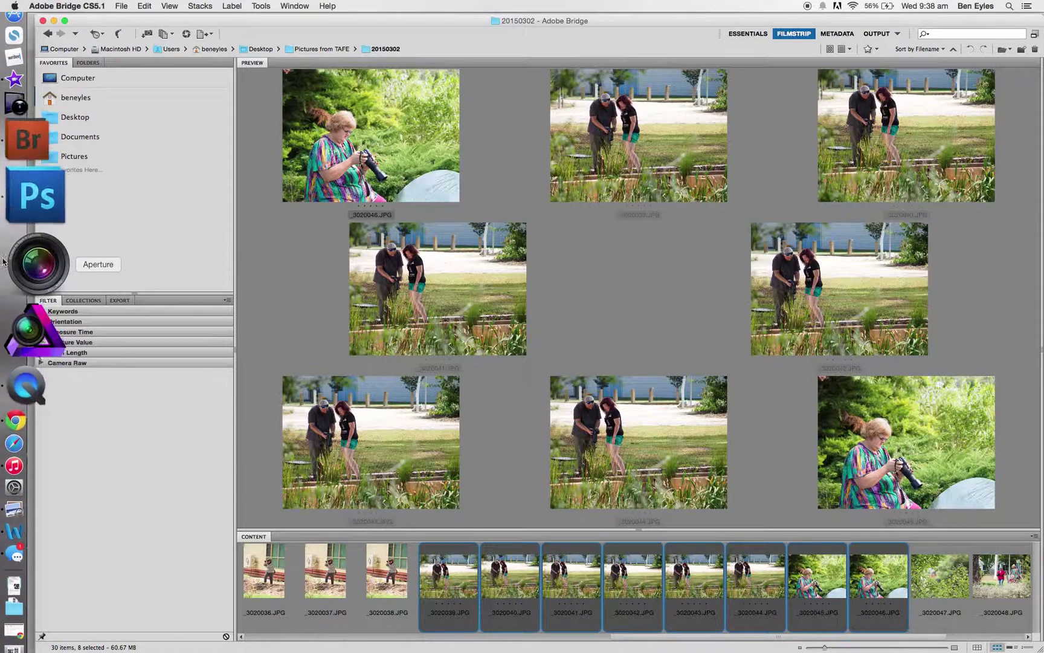
Step: Switch to Photoshop and choose File > Scripts > Image Processor
{"action": "left_click", "coordinate": [15, 239]}
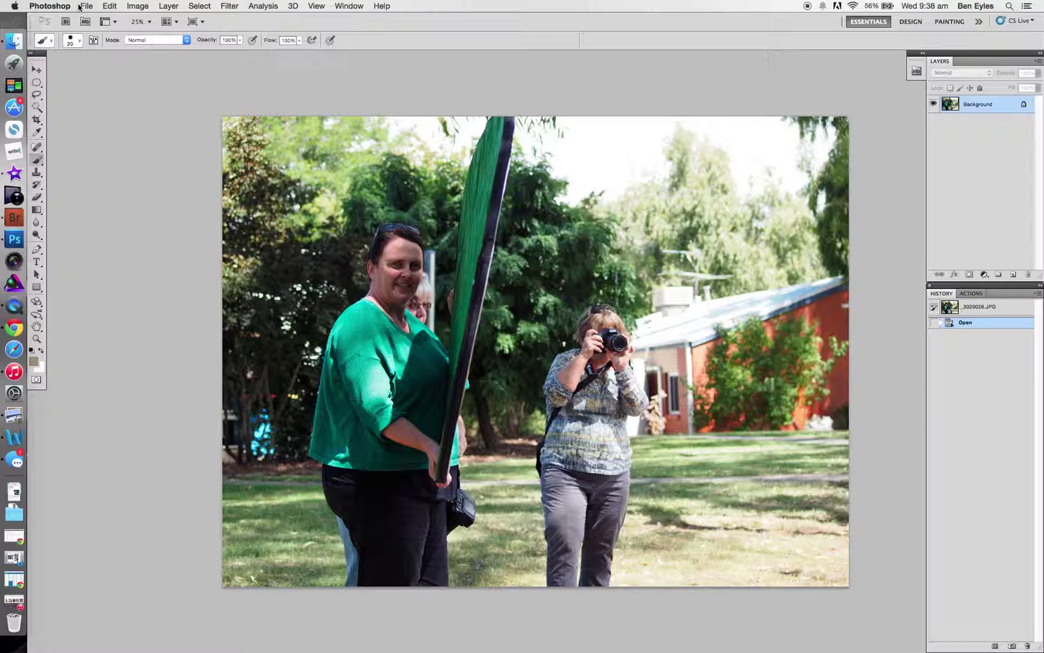
{"action": "left_click", "coordinate": [79, 8]}
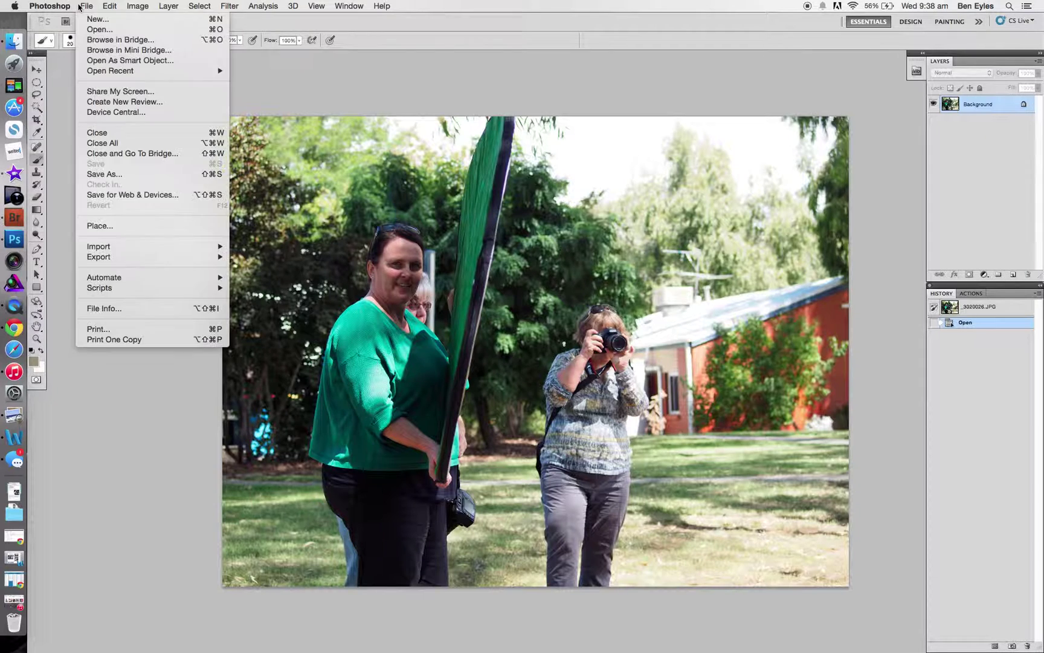
{"action": "mouse_move", "coordinate": [136, 288]}
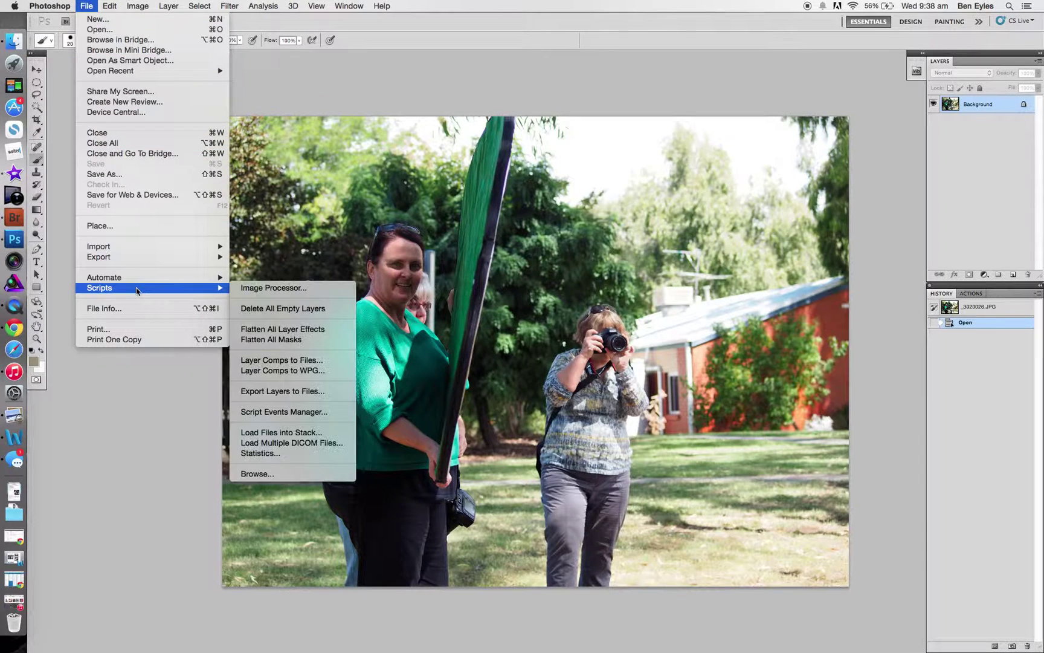
{"action": "left_click", "coordinate": [267, 287]}
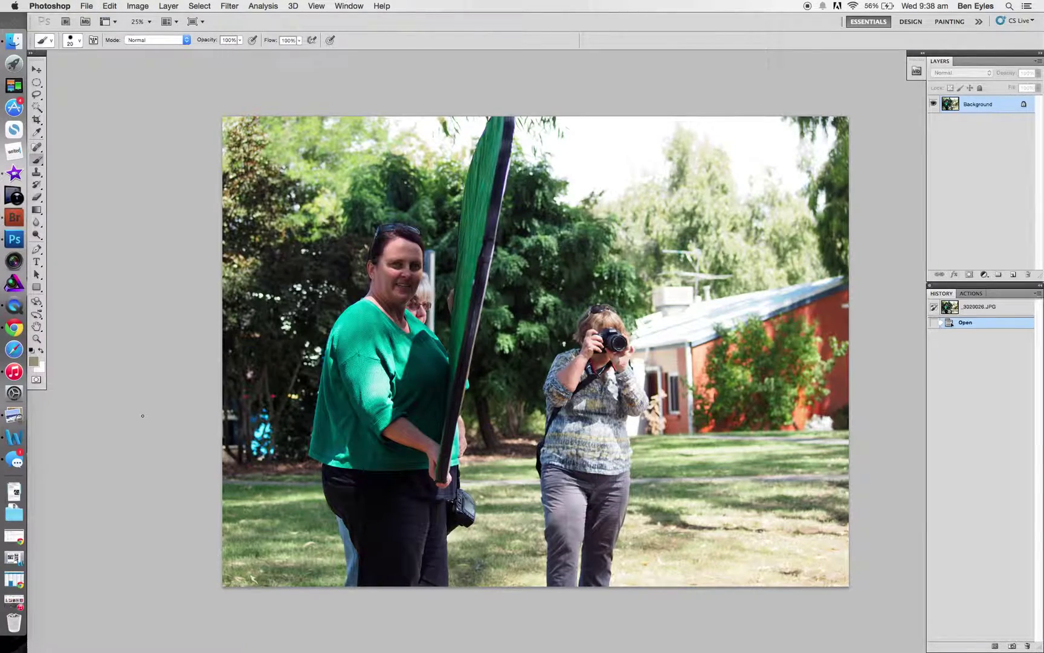
Step: Back in Bridge, check the Tools > Photoshop commands, then preview _3020038.JPG on its own
{"action": "left_click", "coordinate": [36, 191]}
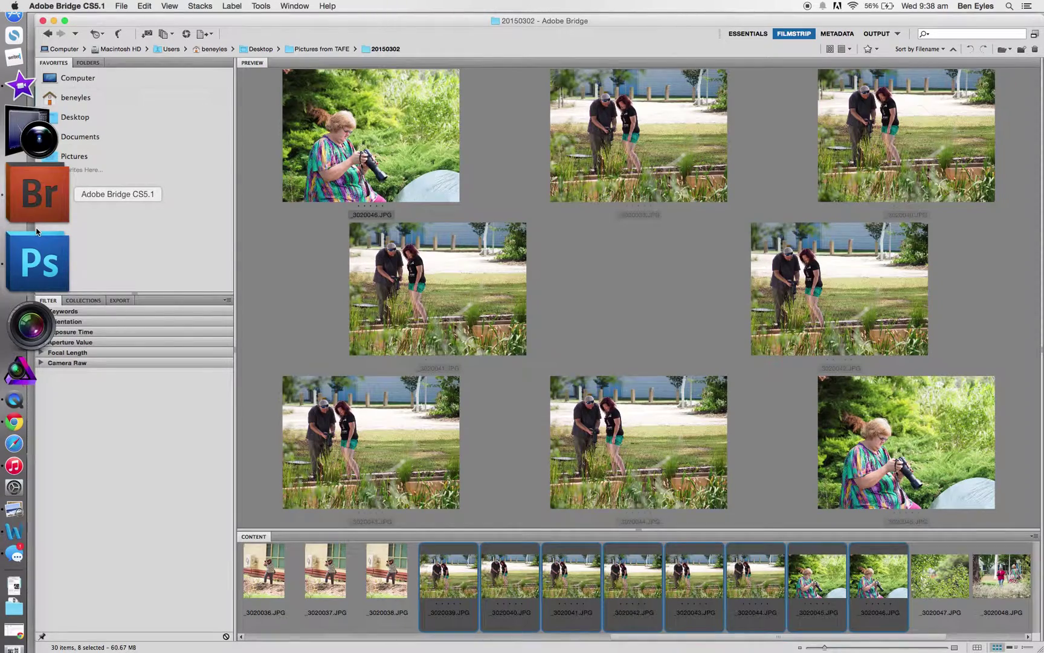
{"action": "left_click", "coordinate": [260, 6]}
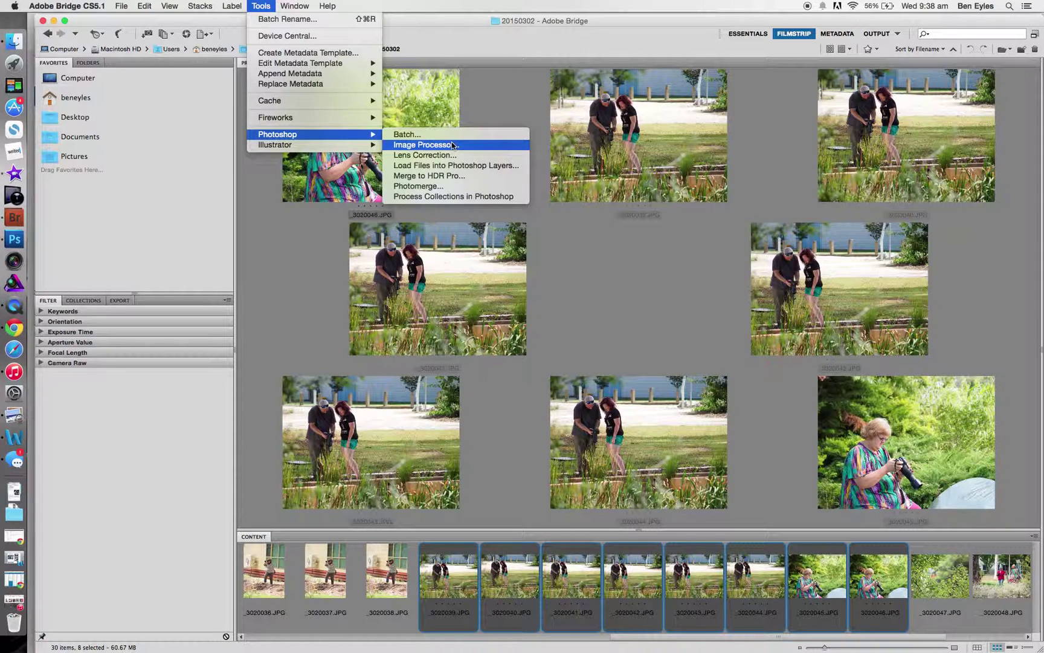
{"action": "left_click", "coordinate": [321, 236]}
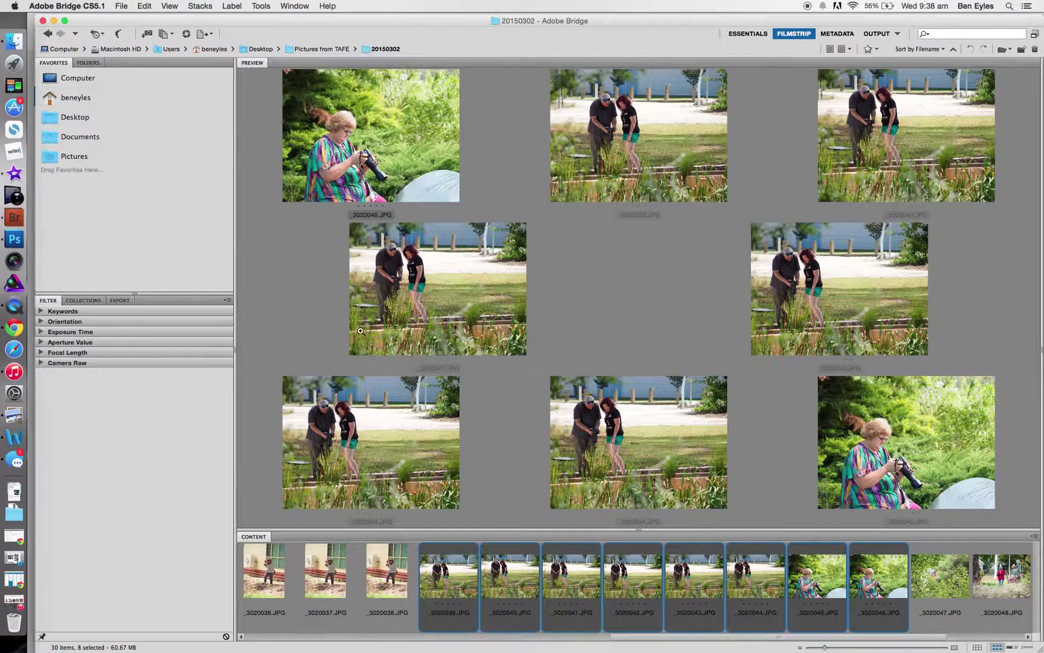
{"action": "left_click", "coordinate": [385, 579]}
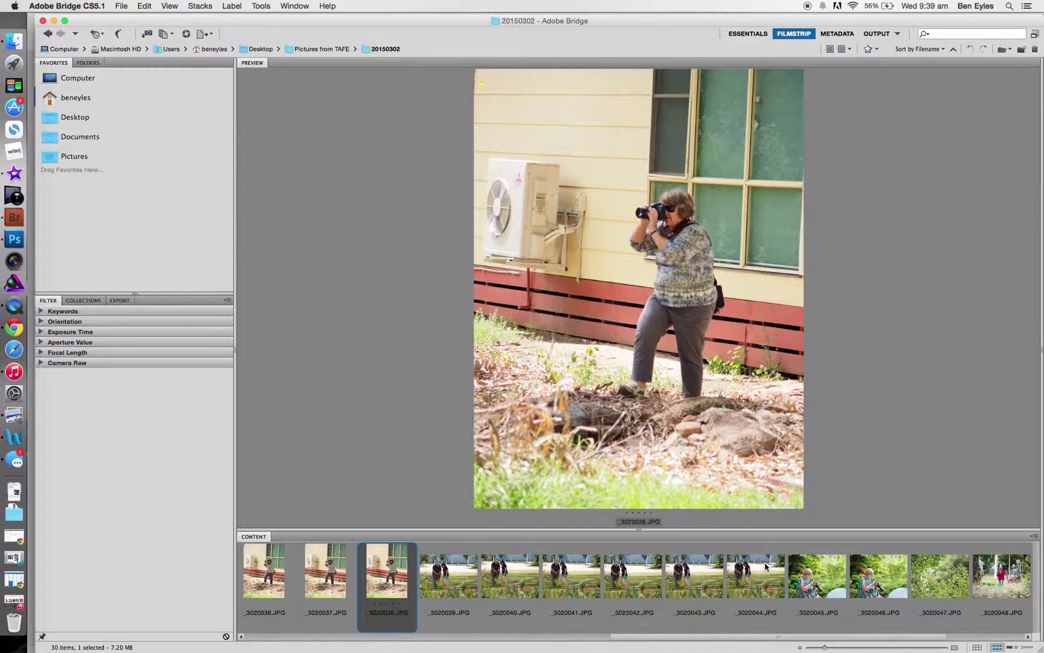
Step: Step through the filmstrip to _3020028.JPG and try different star ratings on it
{"action": "scroll", "coordinate": [765, 566], "scroll_direction": "right", "scroll_amount": 3}
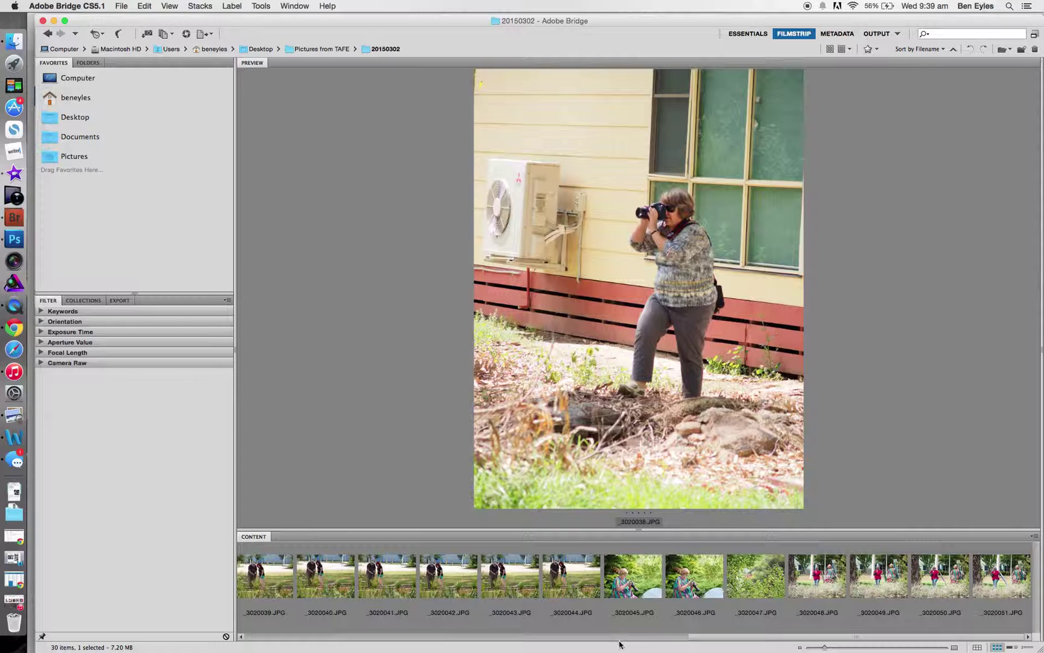
{"action": "scroll", "coordinate": [675, 585], "scroll_direction": "left", "scroll_amount": 10}
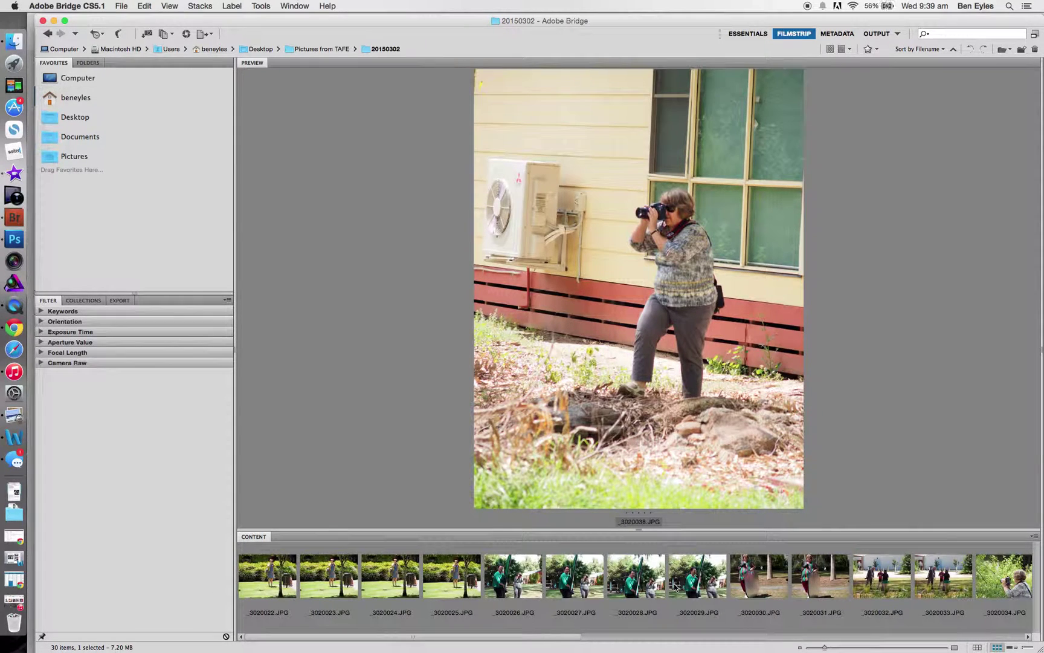
{"action": "left_click", "coordinate": [511, 577]}
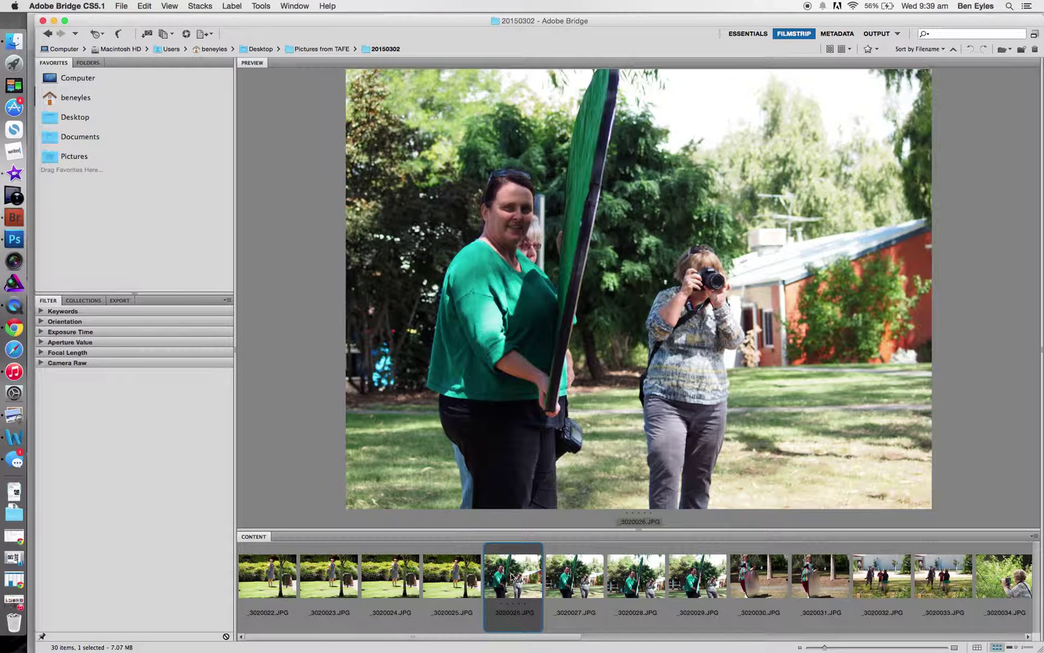
{"action": "key", "text": "Right"}
{"action": "key", "text": "Right"}
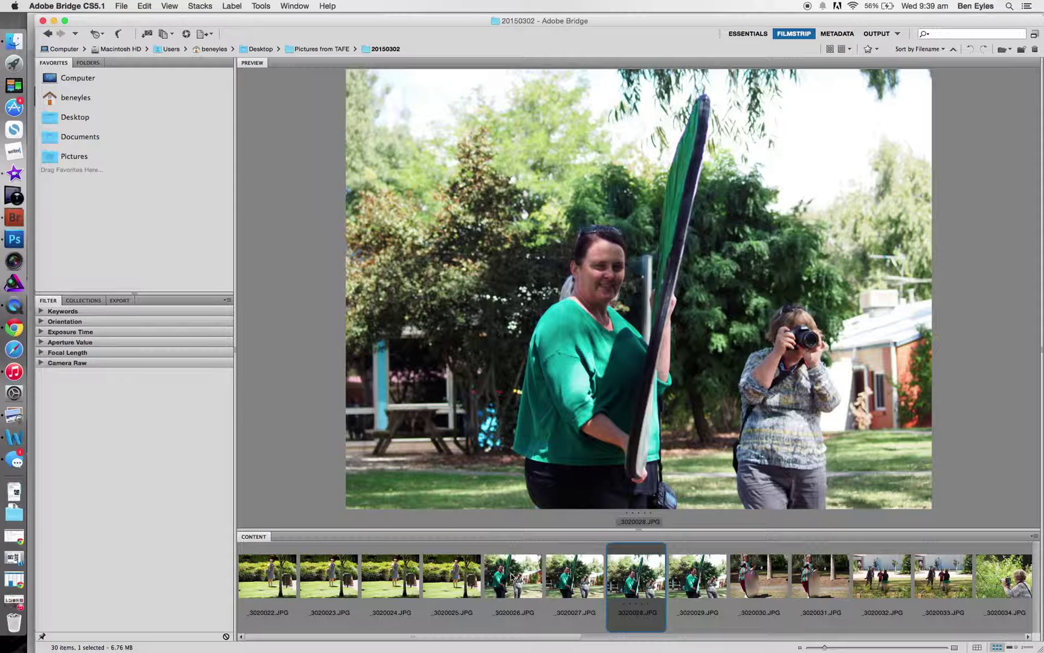
{"action": "left_click", "coordinate": [628, 513]}
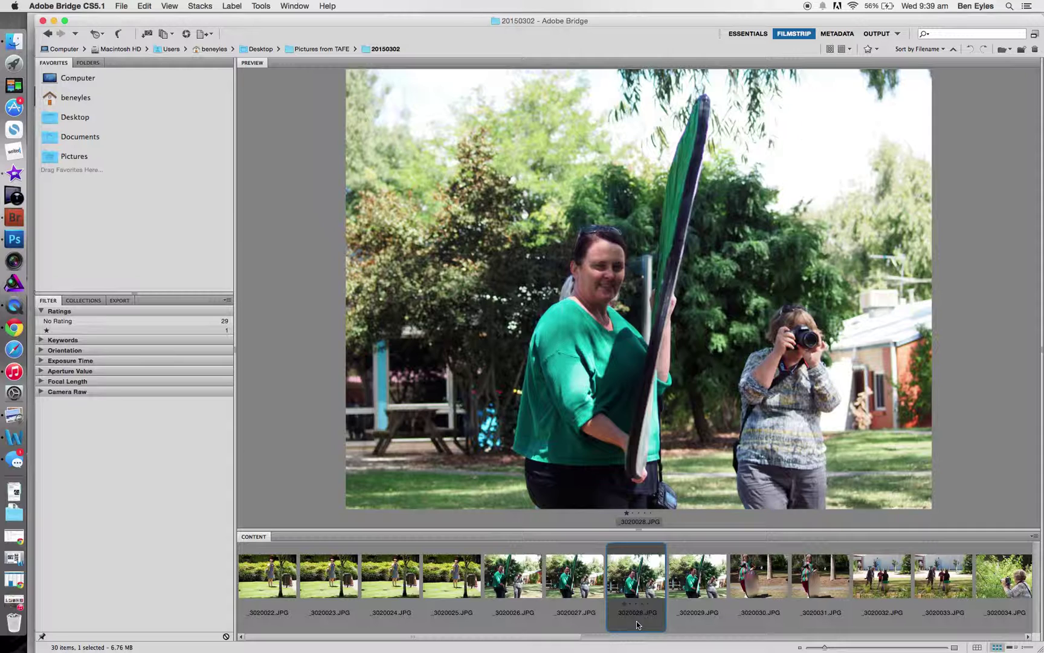
{"action": "key", "text": "super+4"}
{"action": "key", "text": "super+2"}
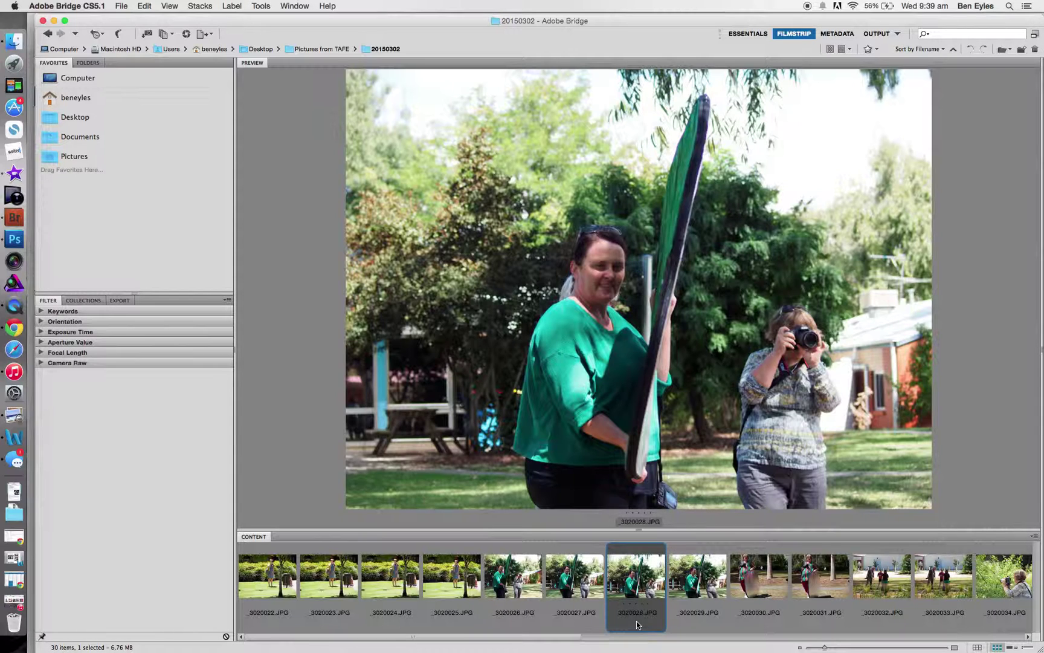
{"action": "key", "text": "super+3"}
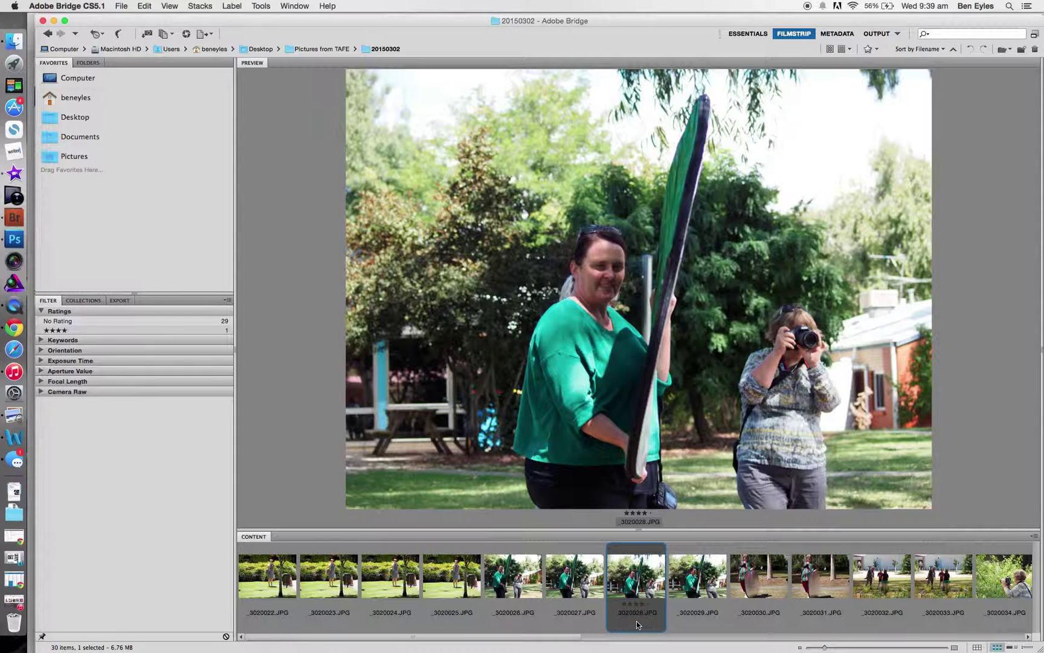
Step: Give _3020041.JPG, _3020046.JPG and _3020048.JPG four stars each
{"action": "scroll", "coordinate": [636, 620], "scroll_direction": "right", "scroll_amount": 10}
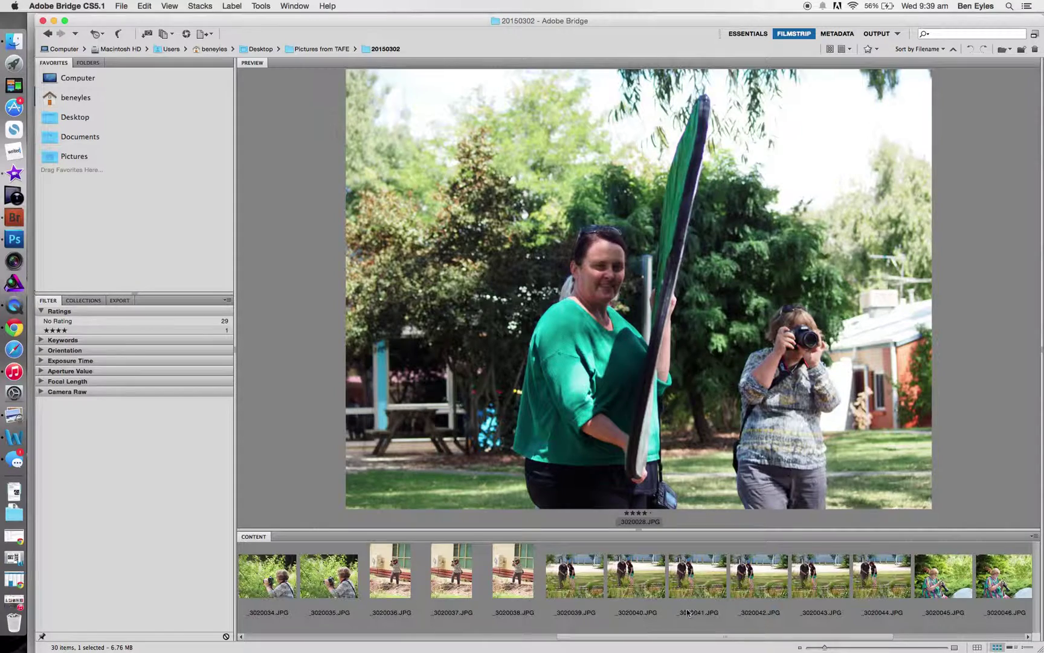
{"action": "left_click", "coordinate": [707, 581]}
{"action": "key", "text": "super+4"}
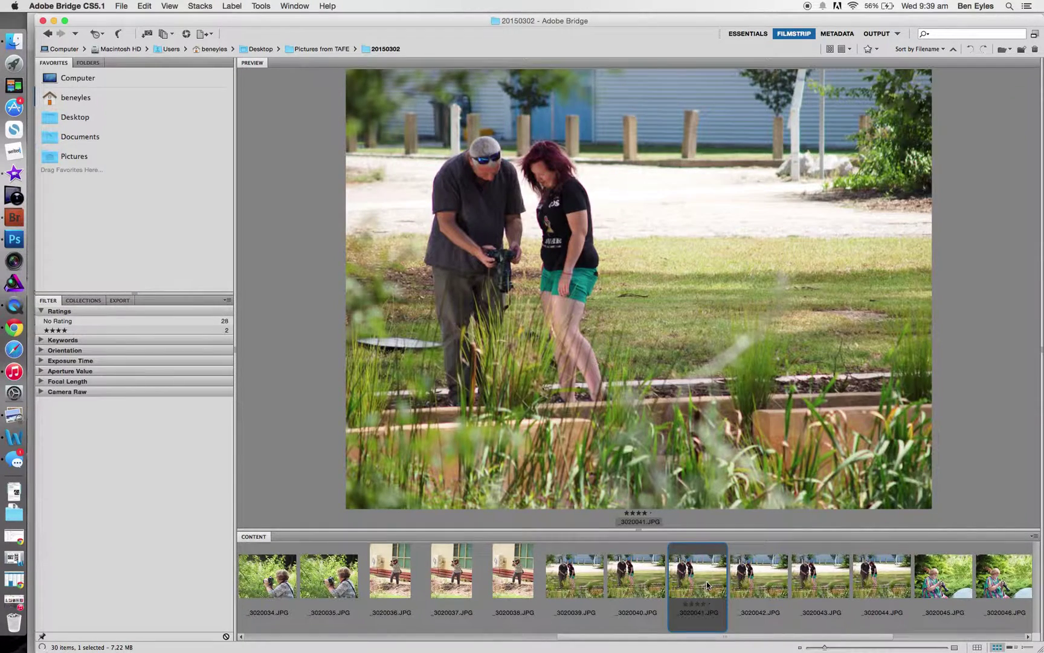
{"action": "scroll", "coordinate": [706, 580], "scroll_direction": "right", "scroll_amount": 5}
{"action": "left_click", "coordinate": [699, 579]}
{"action": "key", "text": "super+4"}
{"action": "left_click", "coordinate": [894, 574]}
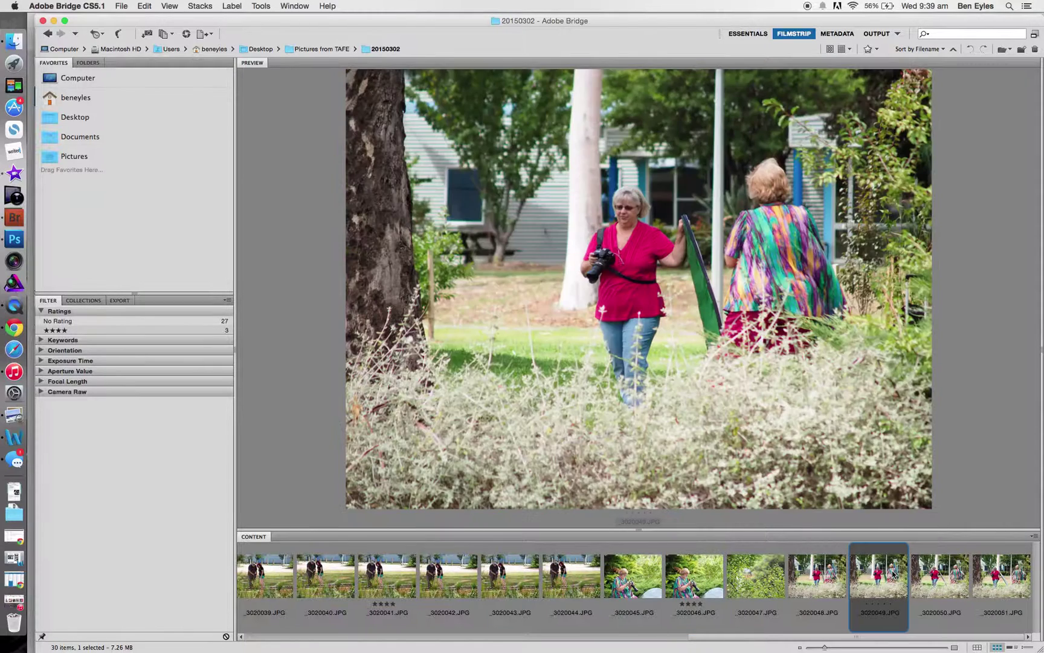
{"action": "left_click", "coordinate": [828, 574]}
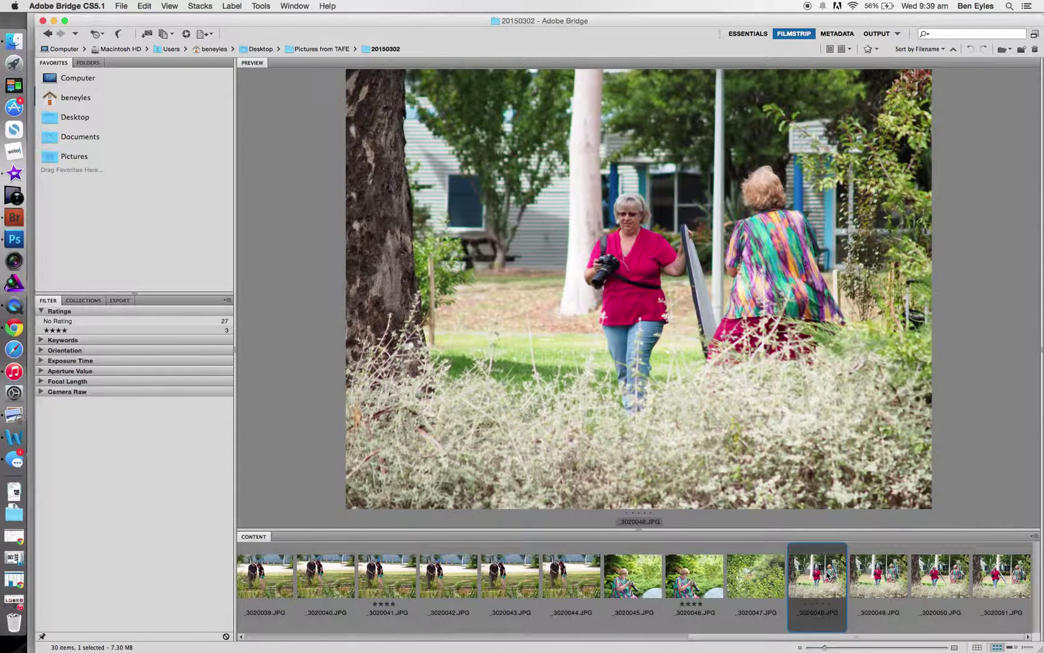
{"action": "key", "text": "super+4"}
{"action": "left_click", "coordinate": [874, 49]}
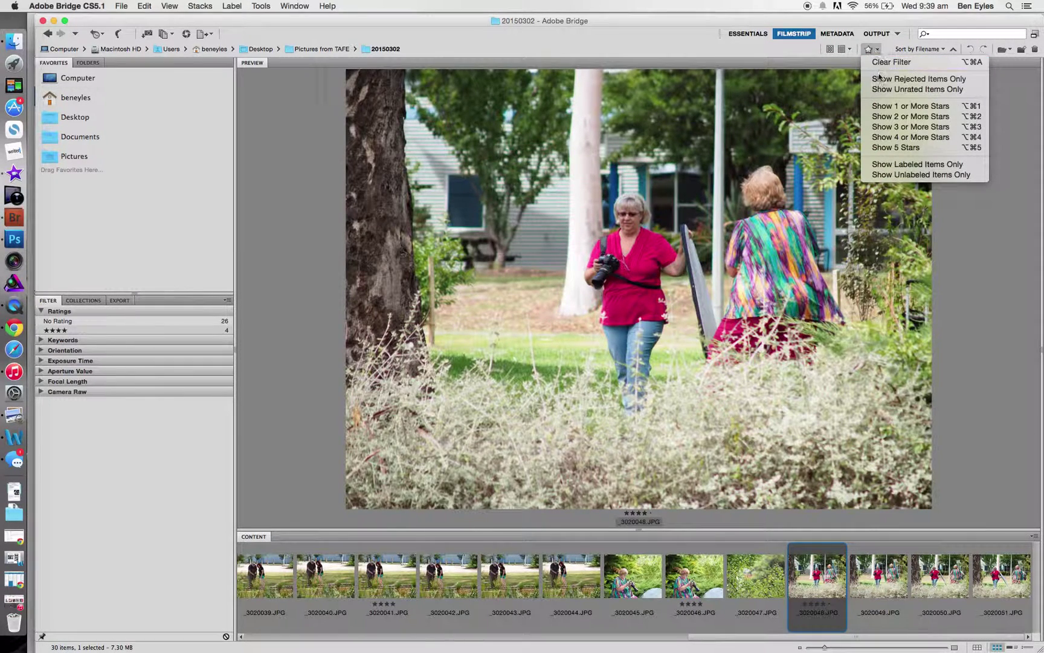
Step: Filter to Show 4 or More Stars, preview each of the four photos, then view all four together
{"action": "left_click", "coordinate": [898, 136]}
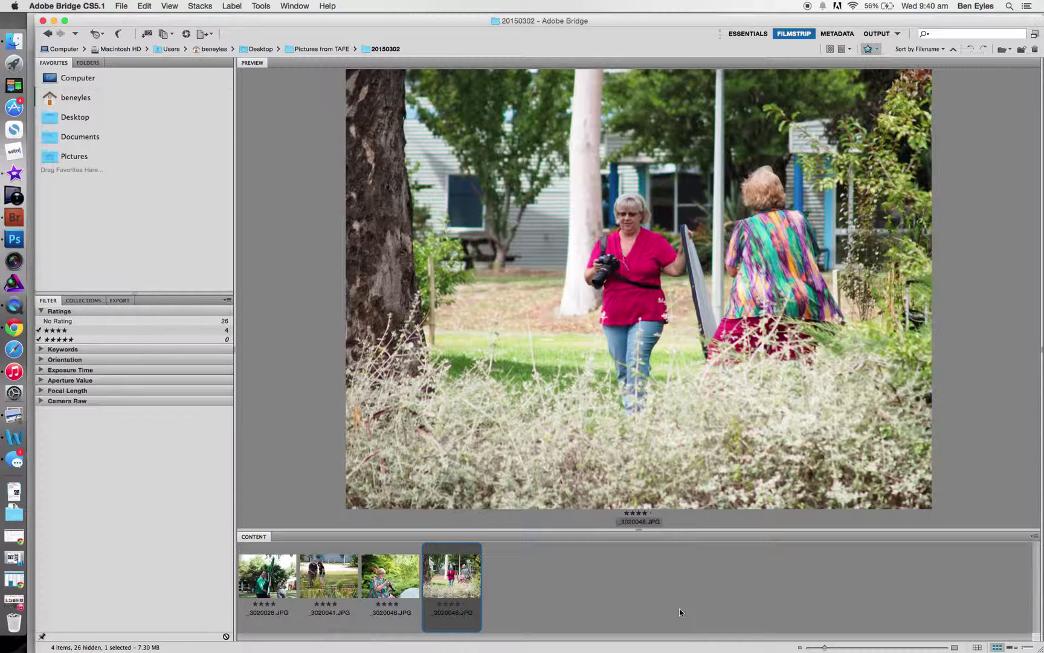
{"action": "left_click", "coordinate": [287, 565]}
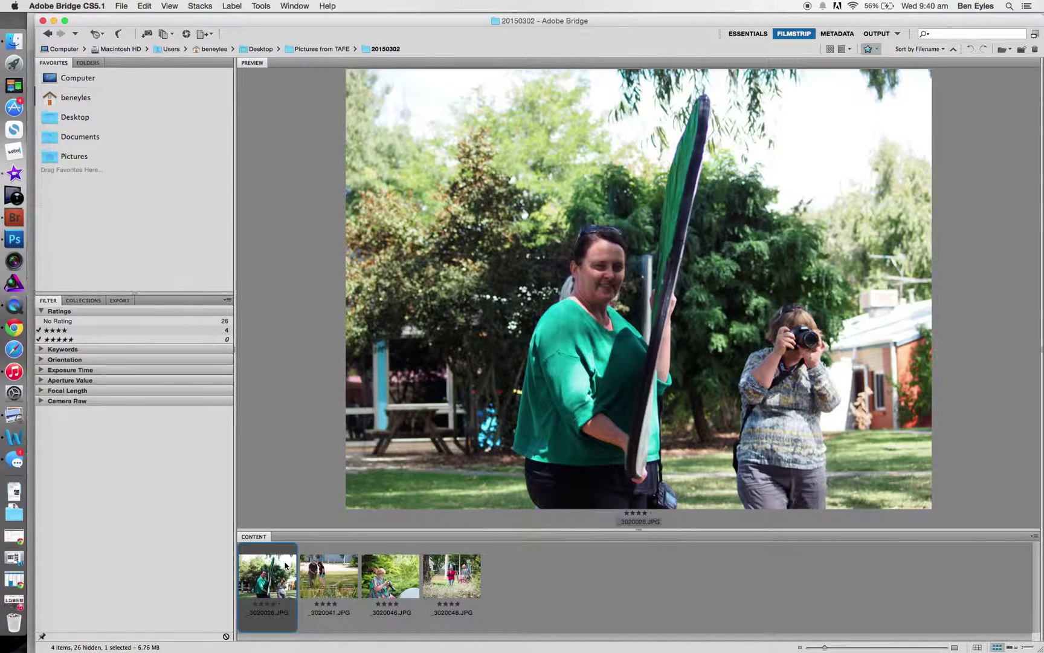
{"action": "left_click", "coordinate": [338, 578]}
{"action": "left_click", "coordinate": [396, 579]}
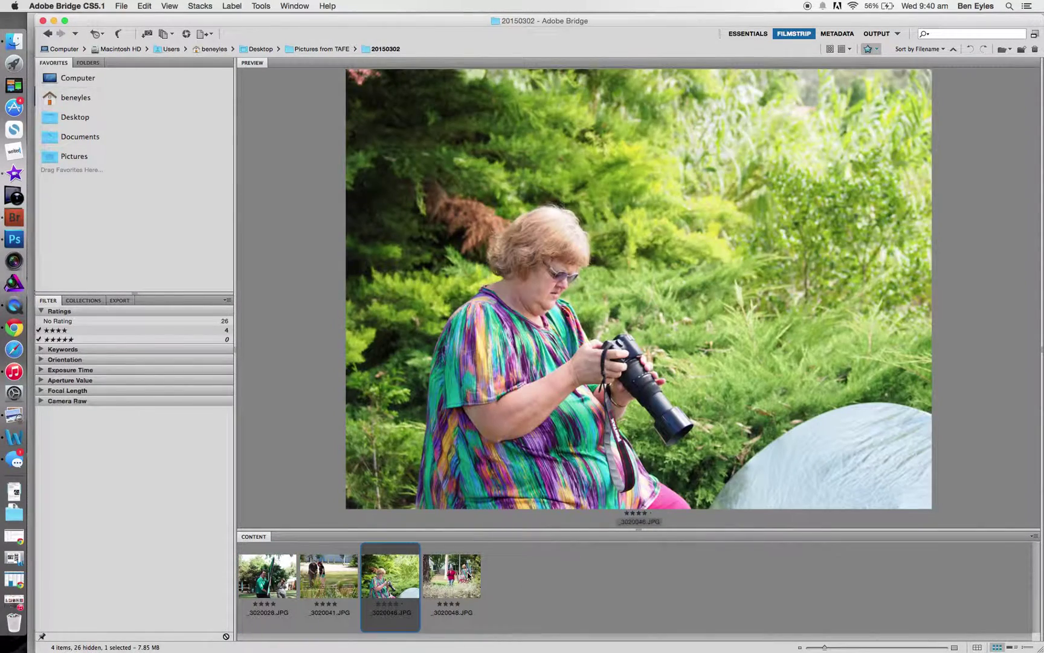
{"action": "left_click", "coordinate": [472, 575]}
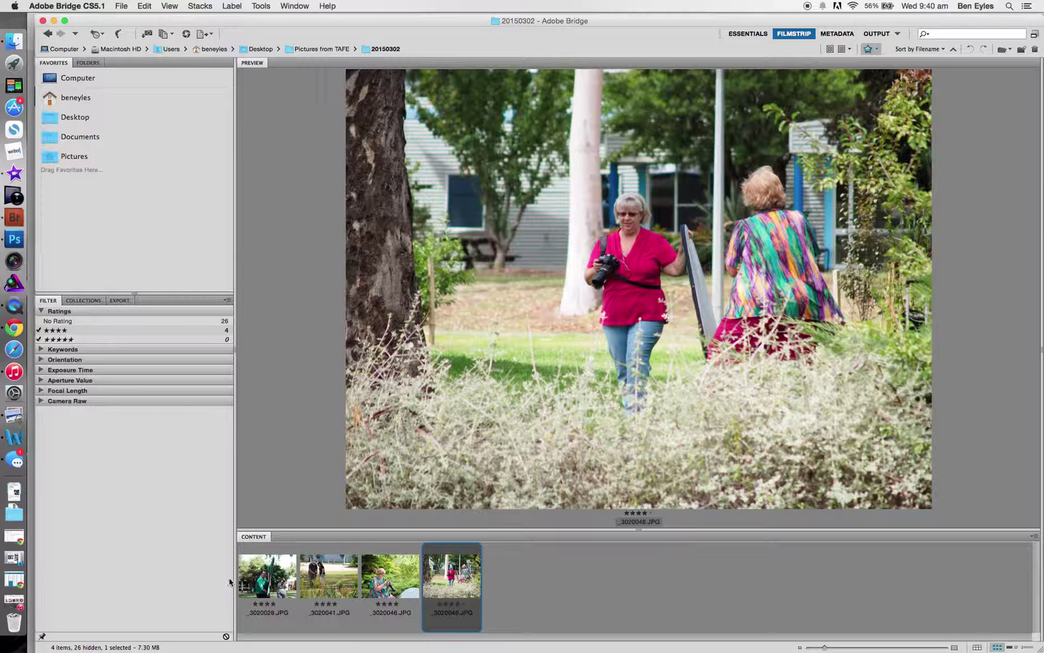
{"action": "left_click", "coordinate": [290, 574], "text": "shift"}
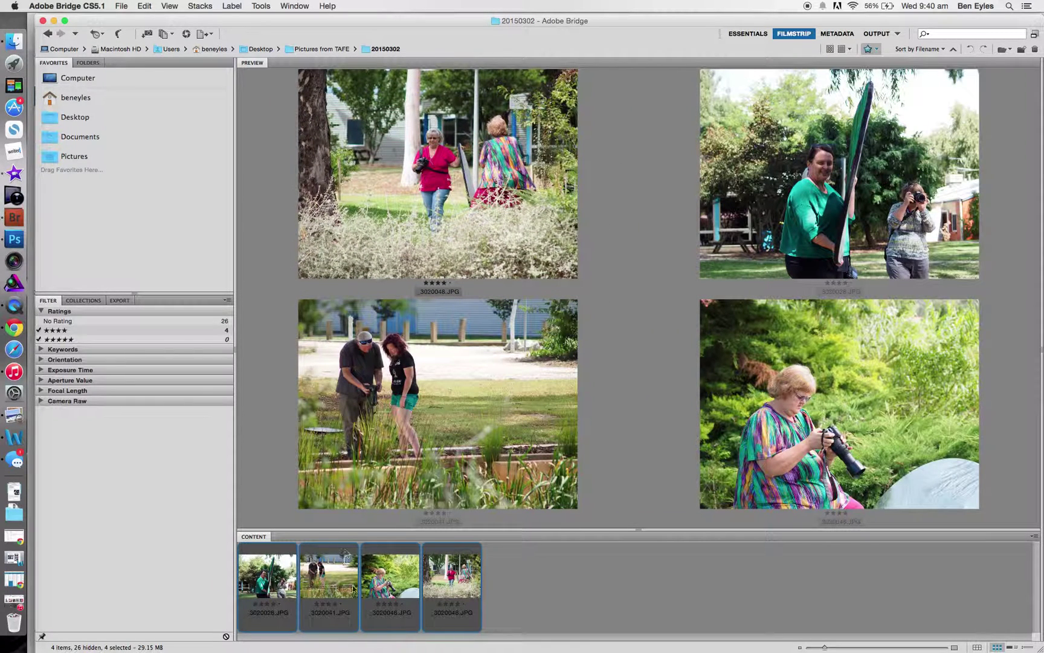